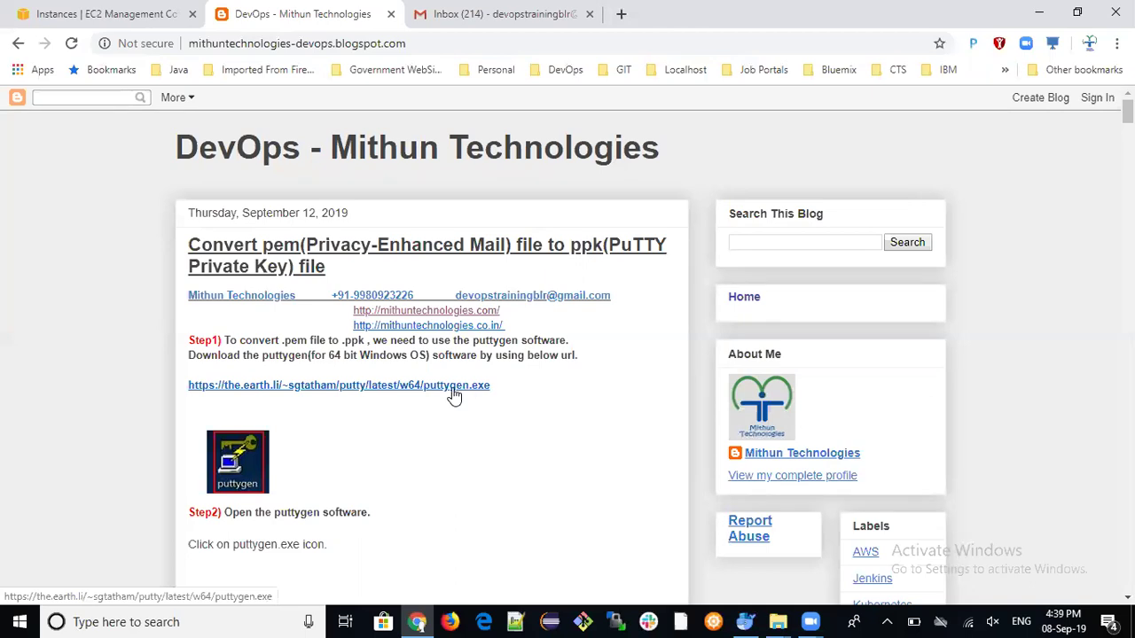
# - Download puttygen.exe from the blog post's link, keep the file, and copy it from the Downloads folder to the desktop
pyautogui.click(454, 391)
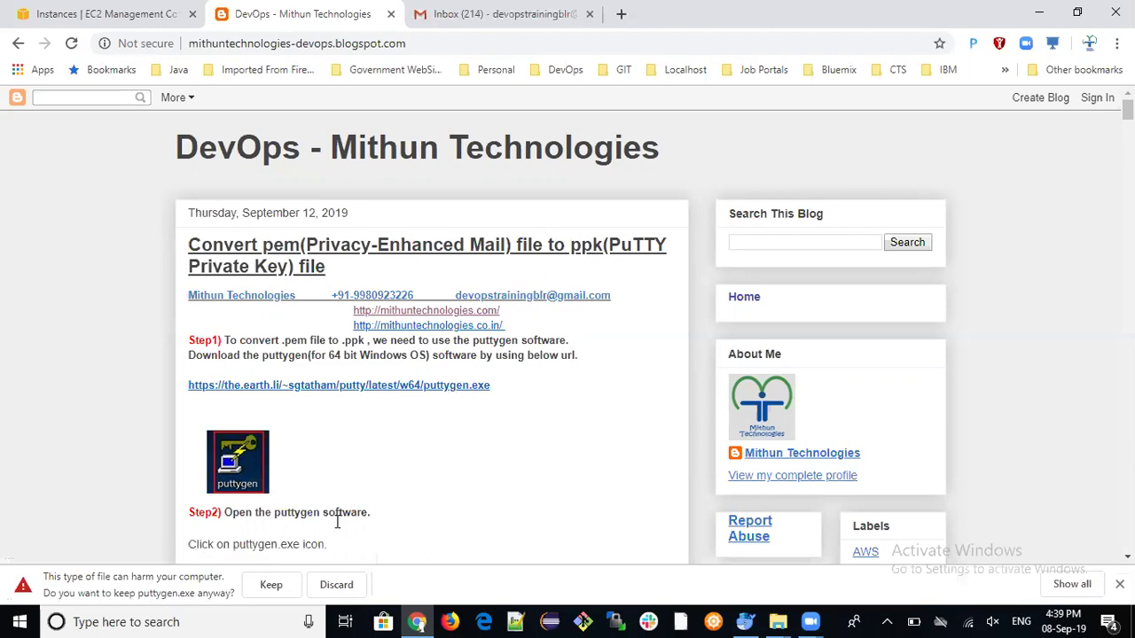
pyautogui.click(272, 585)
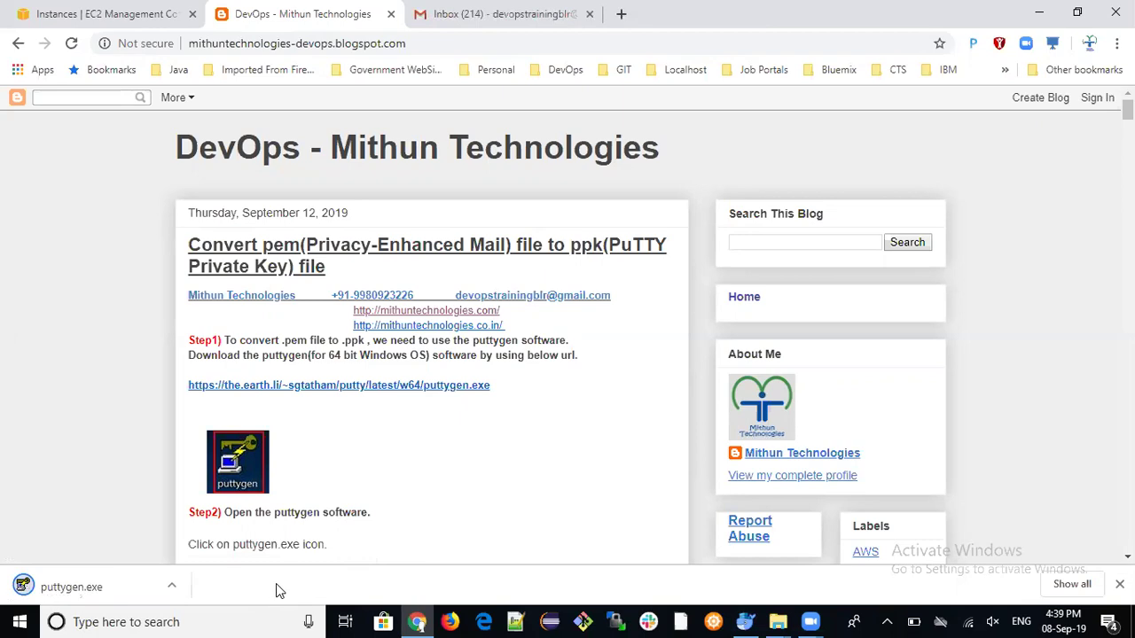
pyautogui.click(171, 589)
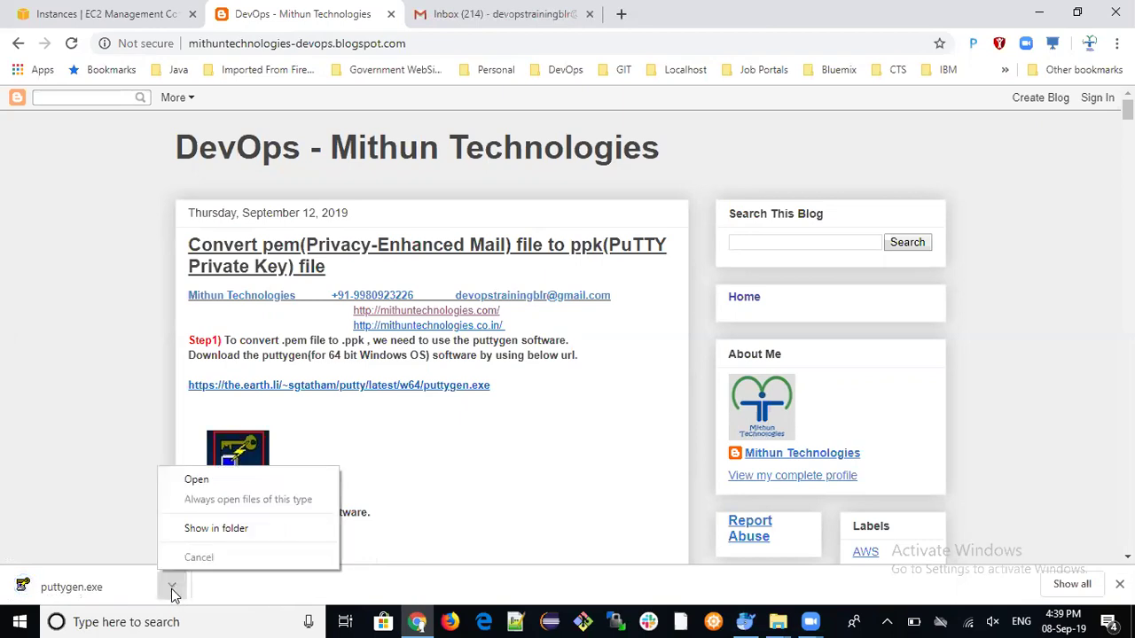
pyautogui.click(224, 536)
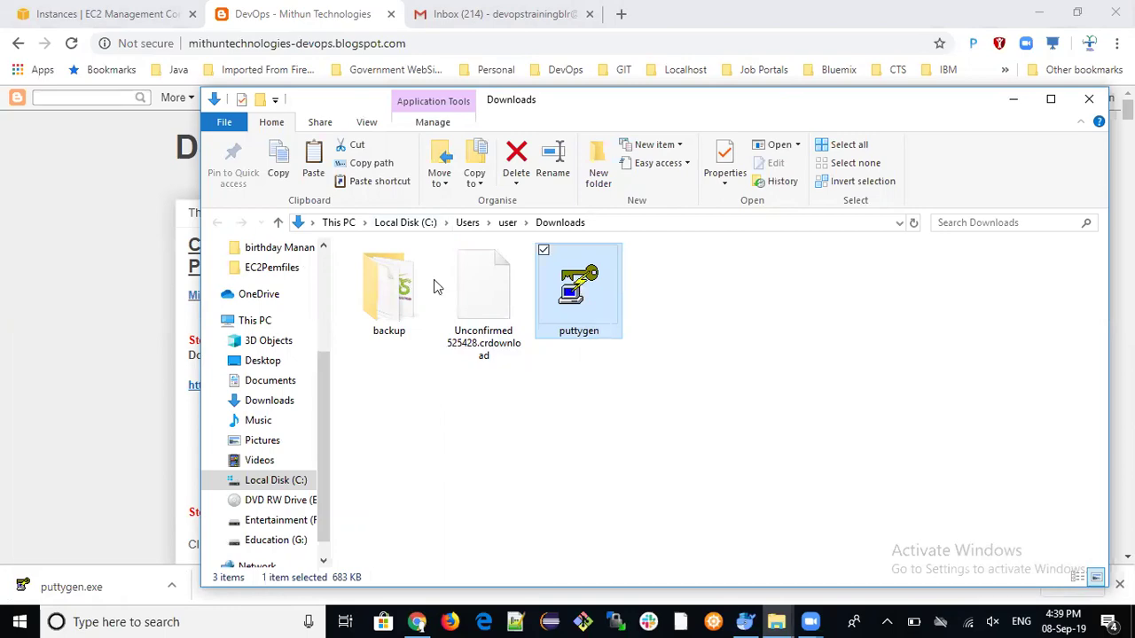
pyautogui.press('super+d')
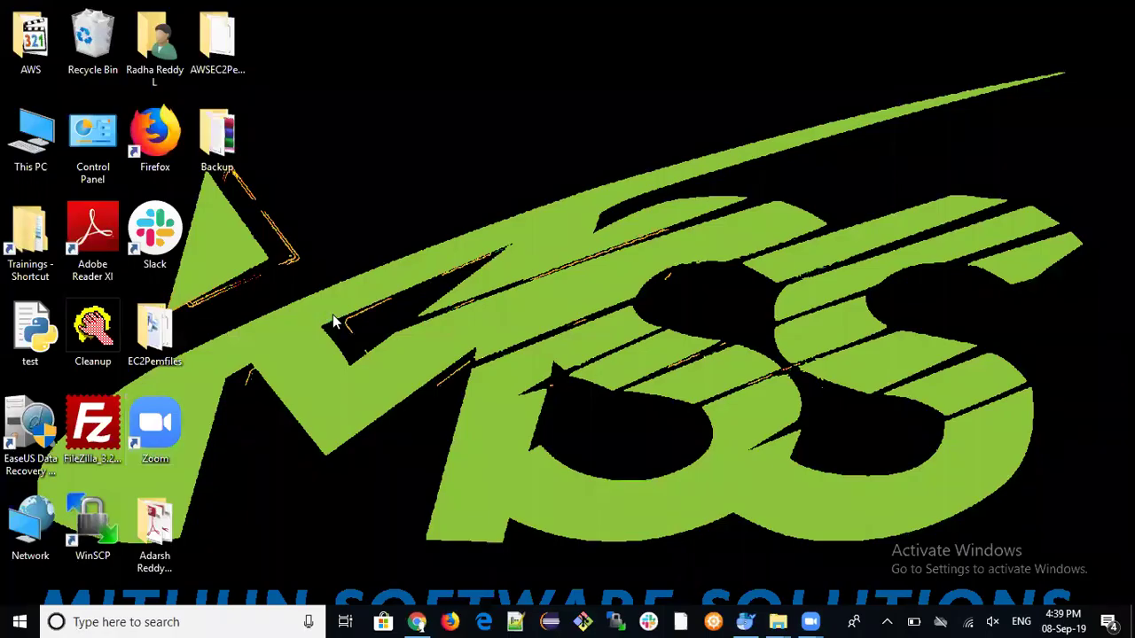
pyautogui.hotkey('ctrl', 'v')
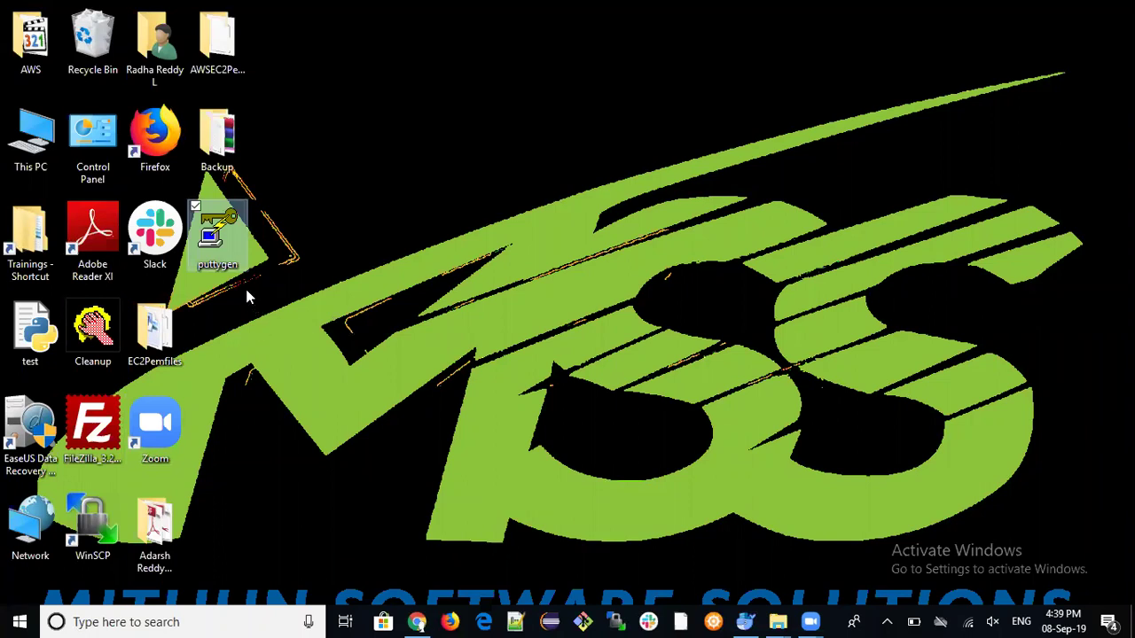
# - Launch puttygen from the desktop and check the contents of the AWSEC2PemFiles folder
pyautogui.moveTo(234, 265)
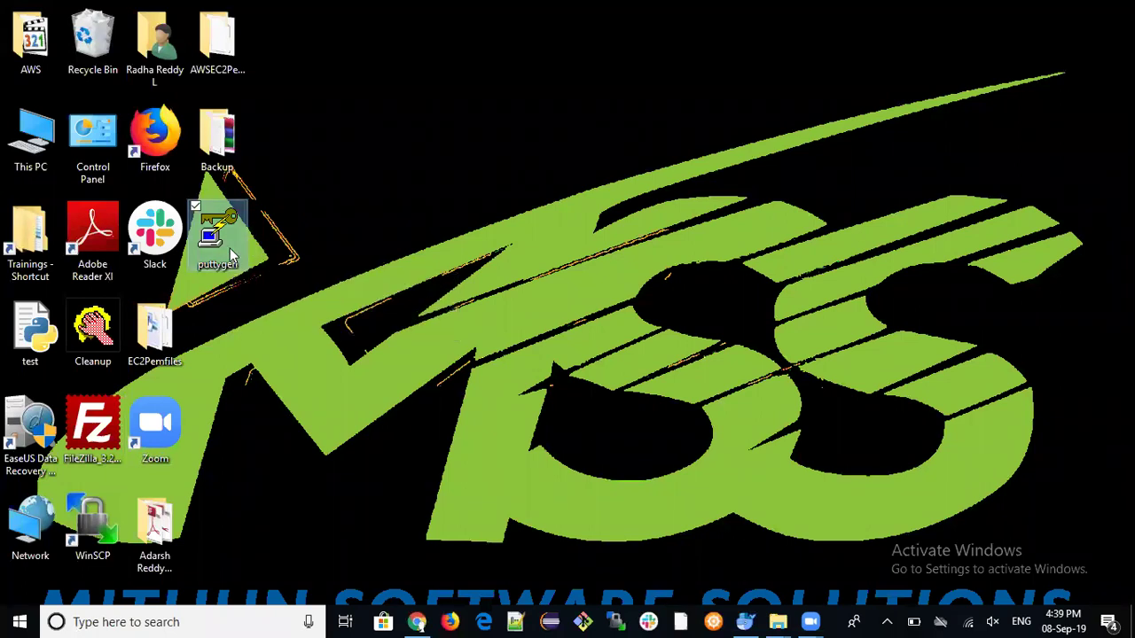
pyautogui.moveTo(224, 243)
pyautogui.doubleClick(219, 235)
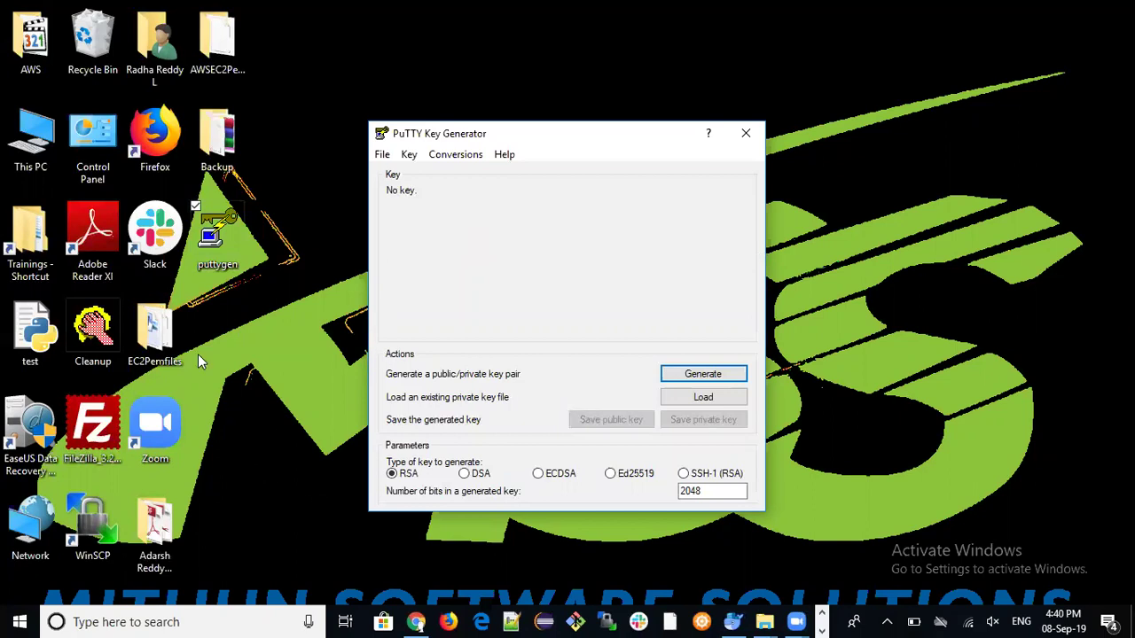
pyautogui.doubleClick(228, 55)
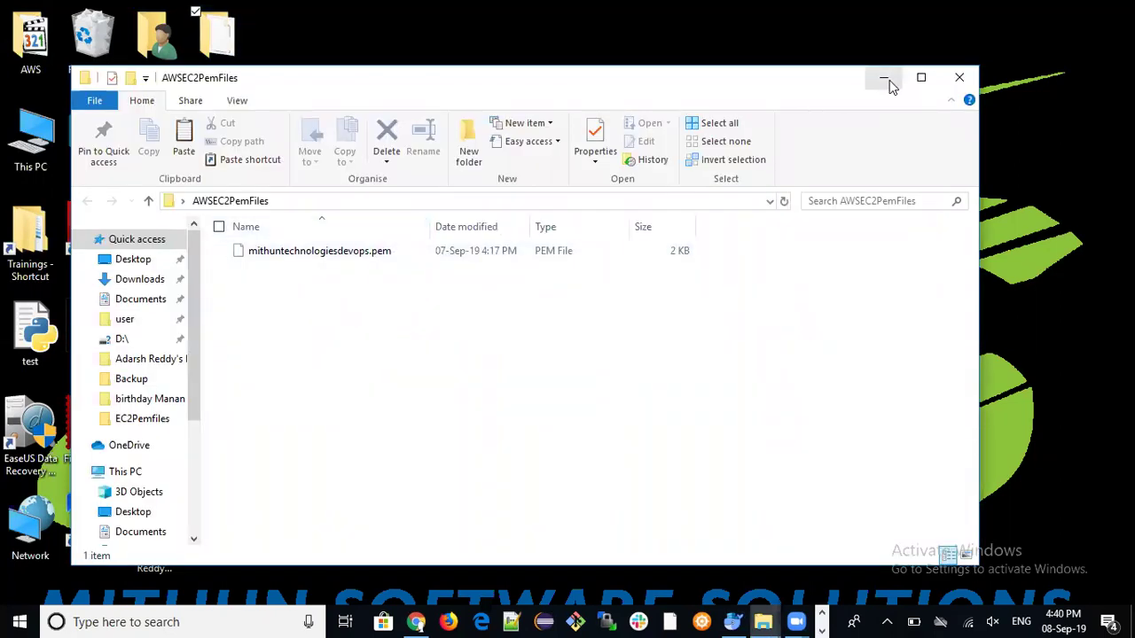
pyautogui.click(891, 86)
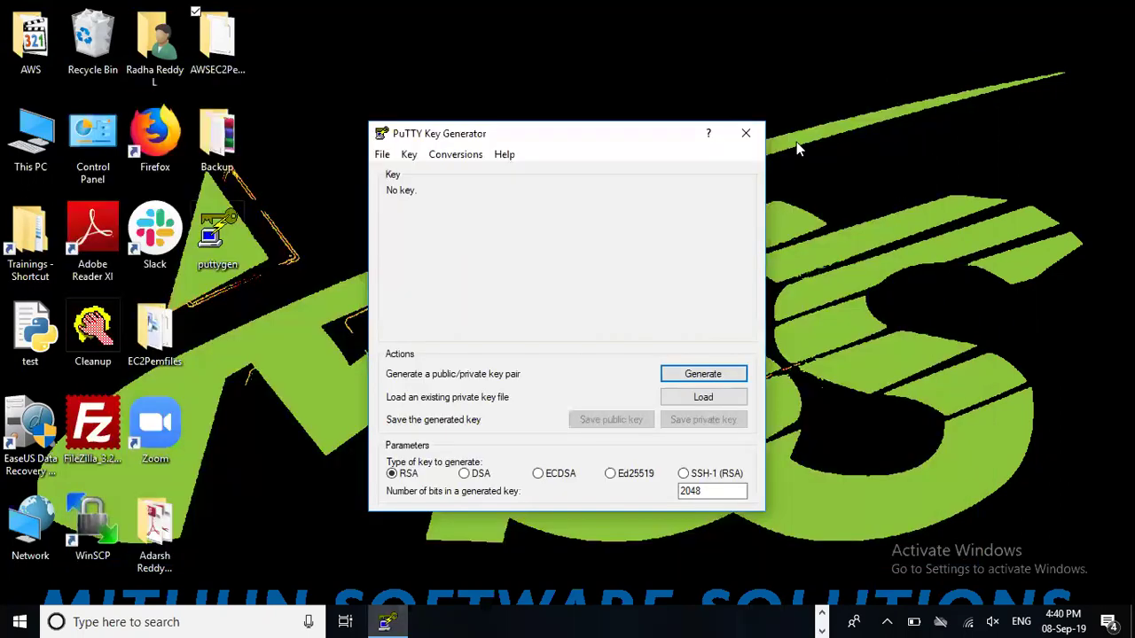
# - Load mithuntechnologiesdevops.pem from the AWSEC2PemFiles folder into PuTTY Key Generator, with all file types listed
pyautogui.click(714, 399)
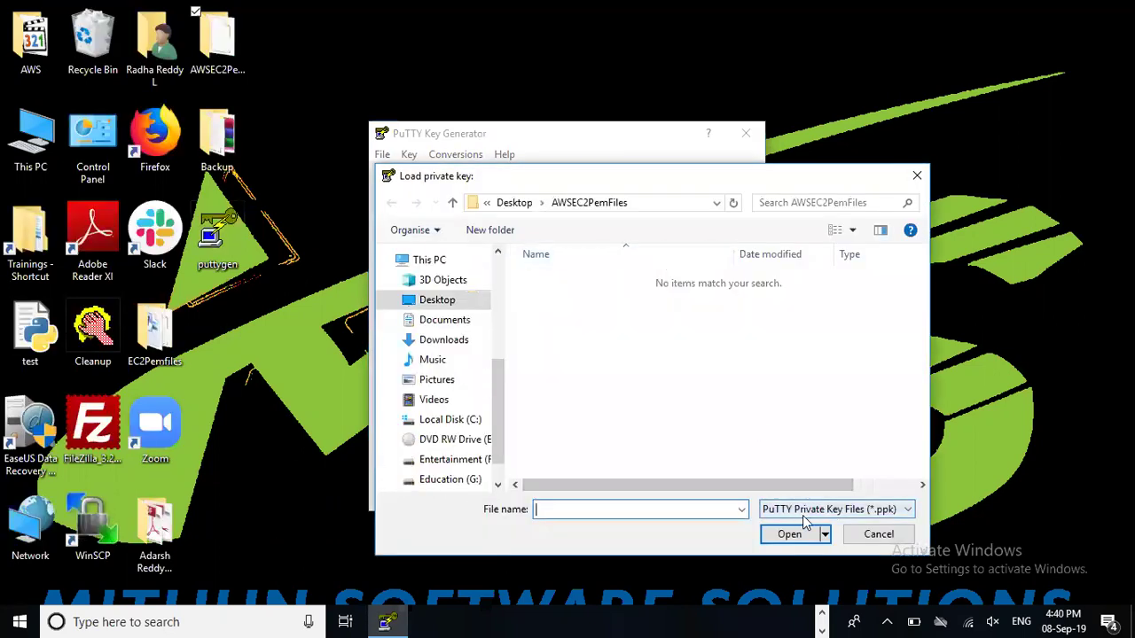
pyautogui.click(852, 513)
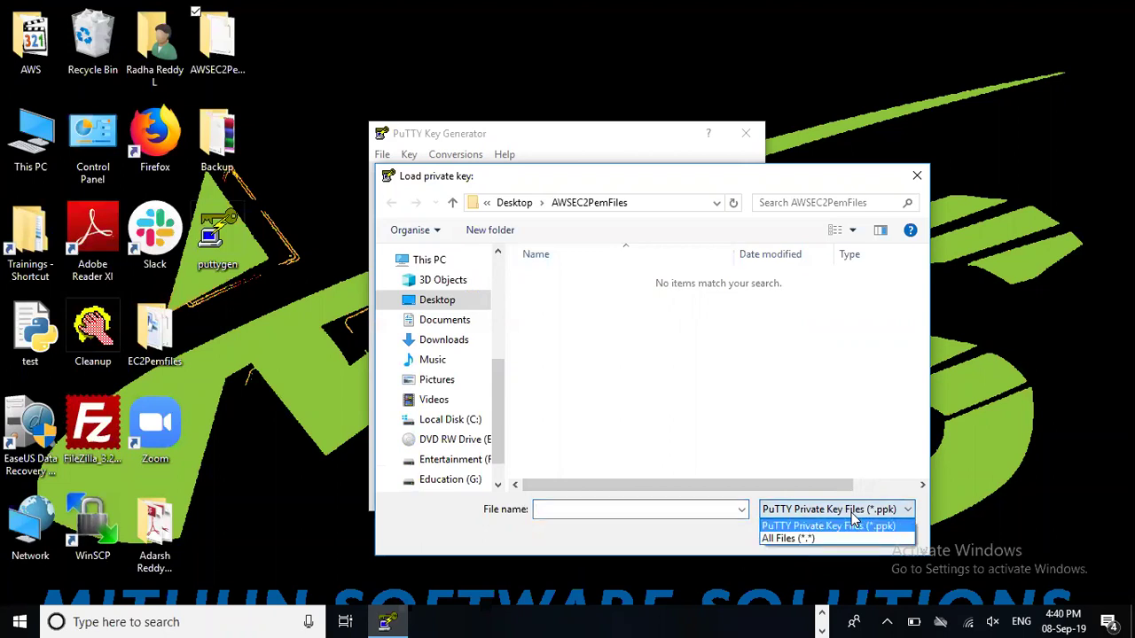
pyautogui.click(780, 540)
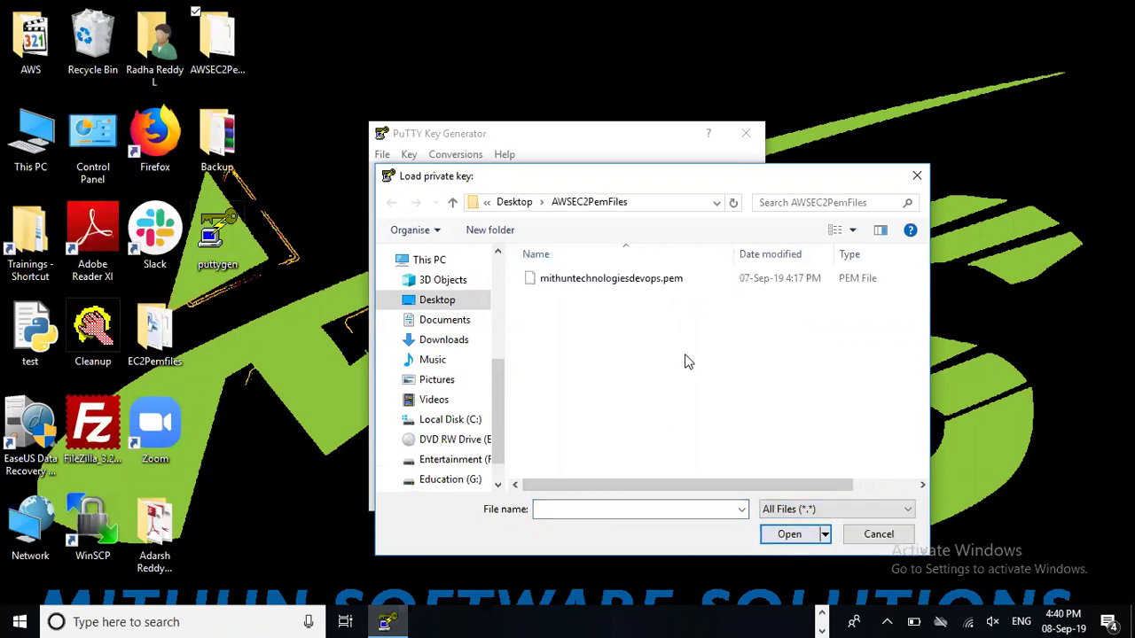
pyautogui.click(635, 280)
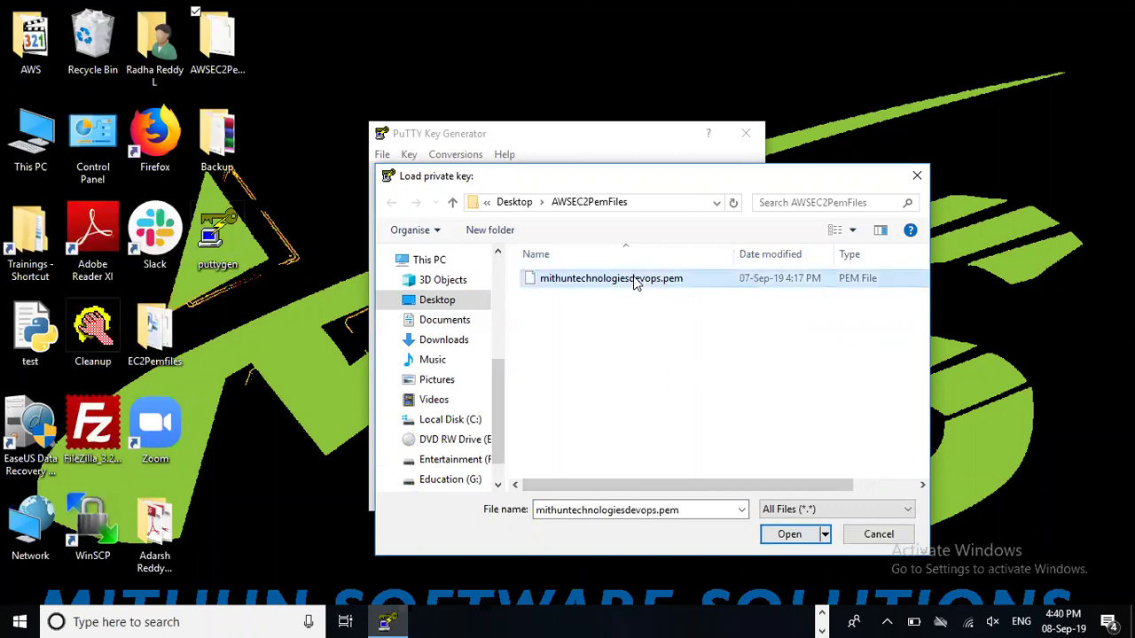
pyautogui.click(787, 536)
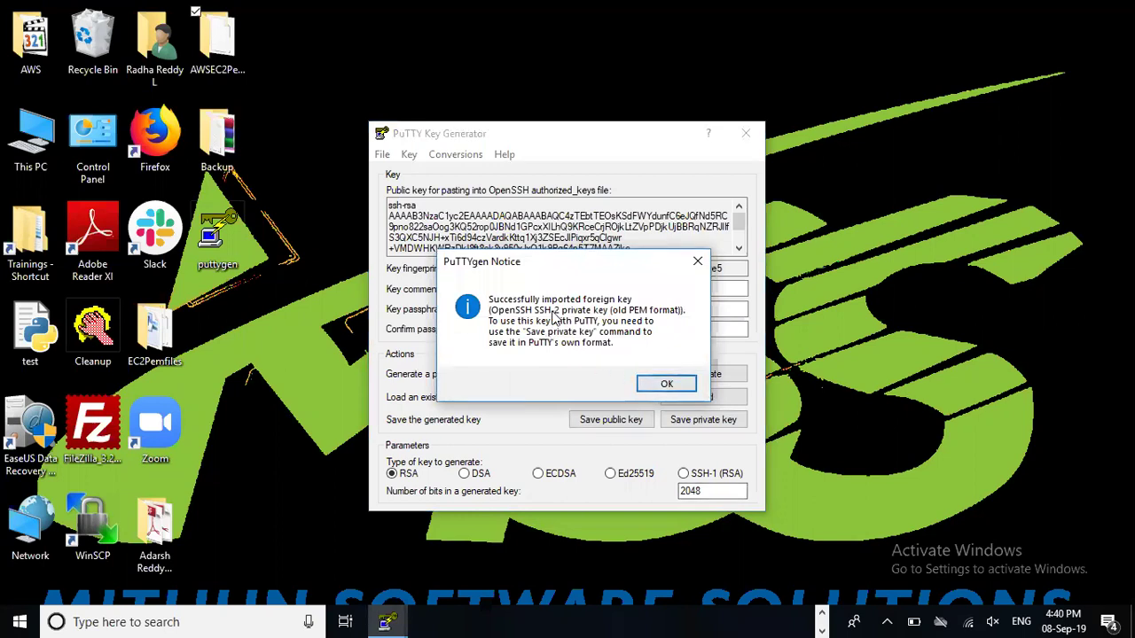
pyautogui.click(667, 385)
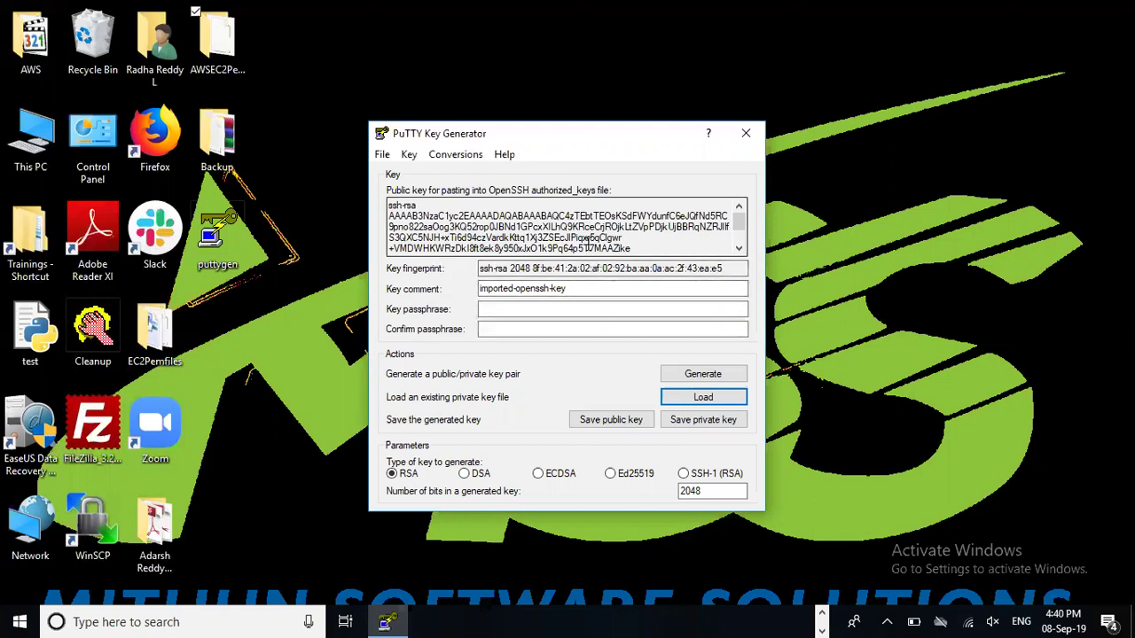
# - Save the private key without a passphrase as mithuntechnologies in PPK format, close the key generator, and view the AWSEC2PemFiles folder
pyautogui.click(700, 424)
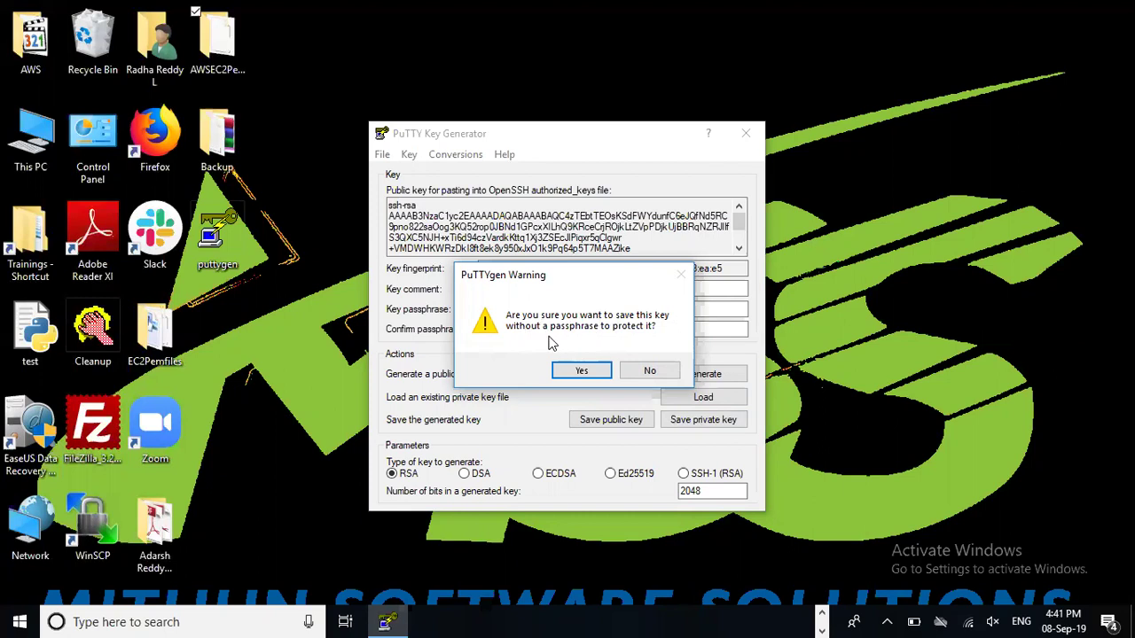
pyautogui.click(596, 372)
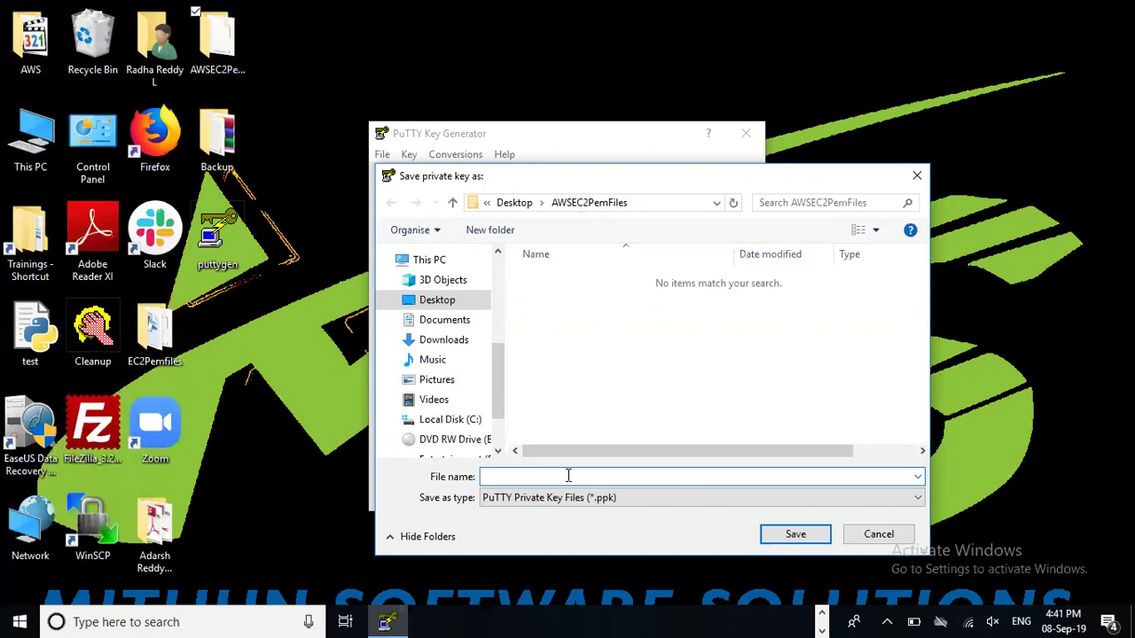
pyautogui.write('mit')
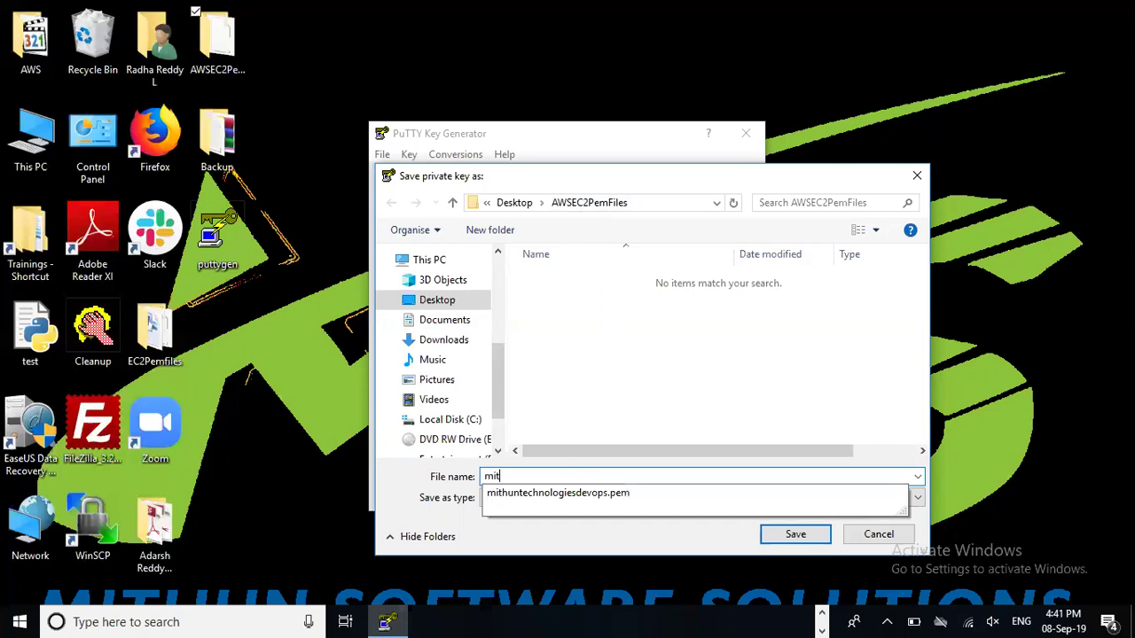
pyautogui.write('huntechnologies')
pyautogui.click(673, 533)
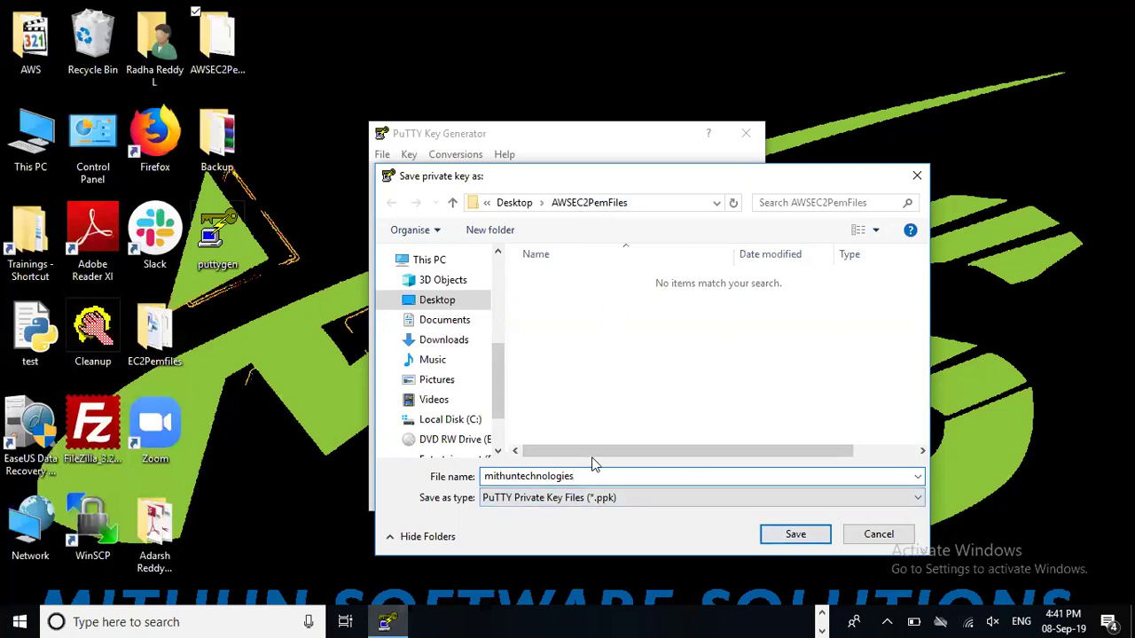
pyautogui.click(777, 541)
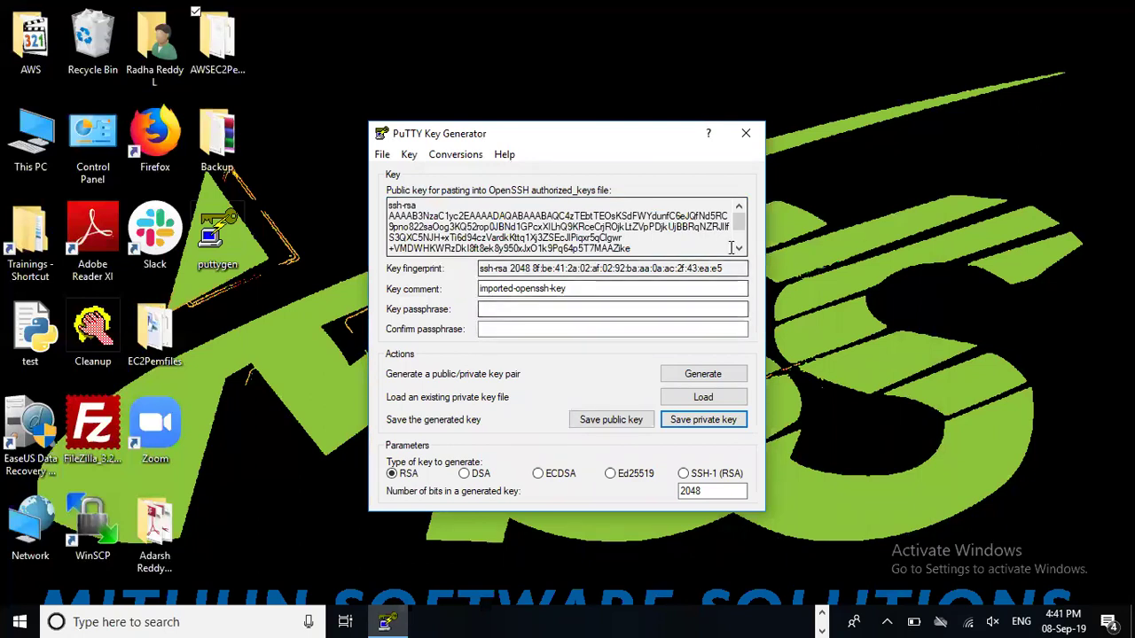
pyautogui.click(746, 134)
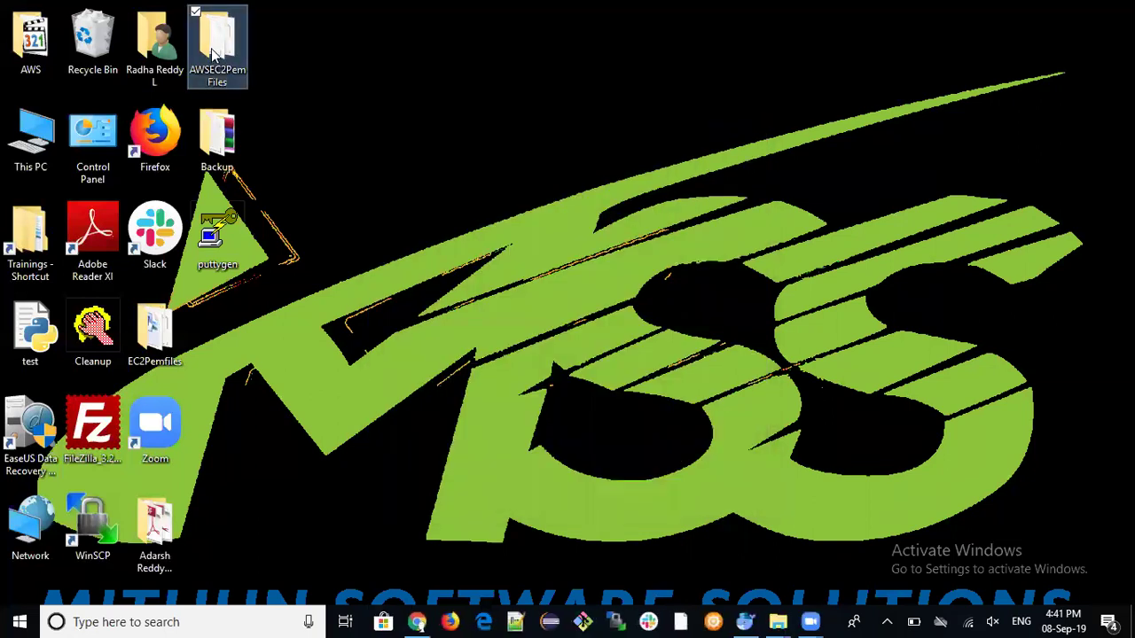
pyautogui.doubleClick(213, 55)
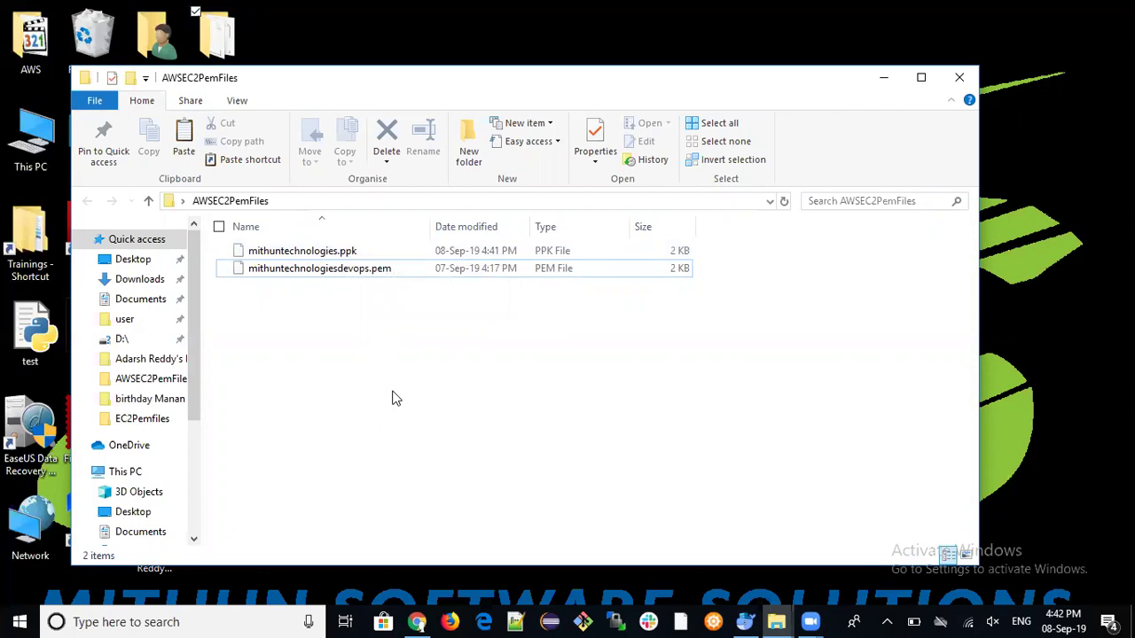
# - Switch to Chrome and download putty.exe from the link under Step5 of the blog post, keeping the file
pyautogui.click(417, 622)
pyautogui.click(417, 621)
pyautogui.click(418, 621)
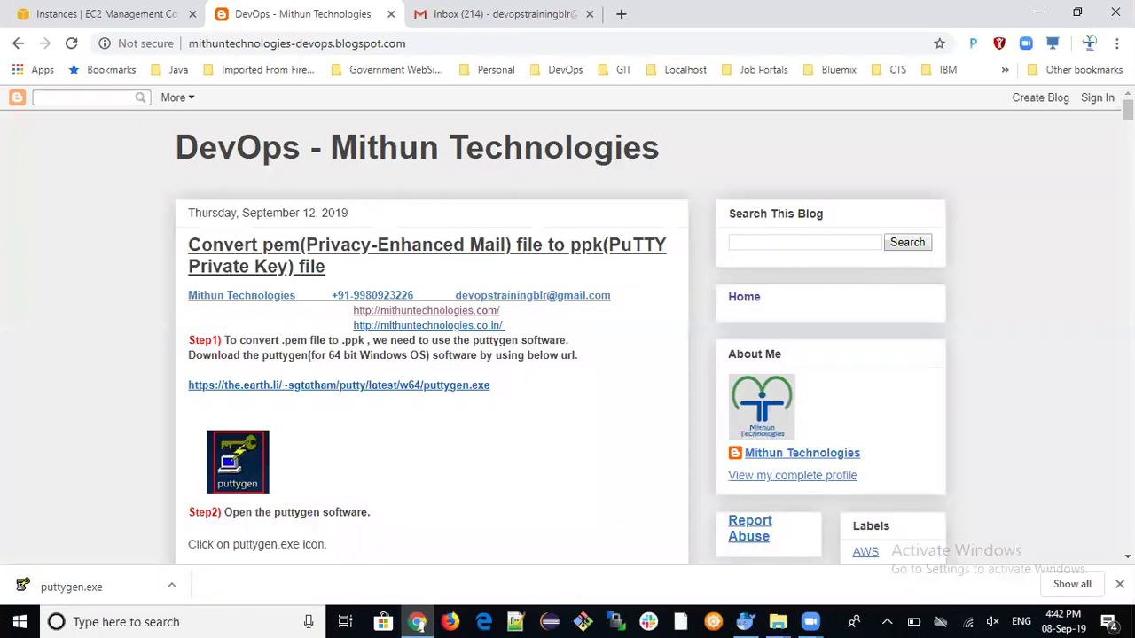
pyautogui.moveTo(1127, 108); pyautogui.dragTo(1127, 217)
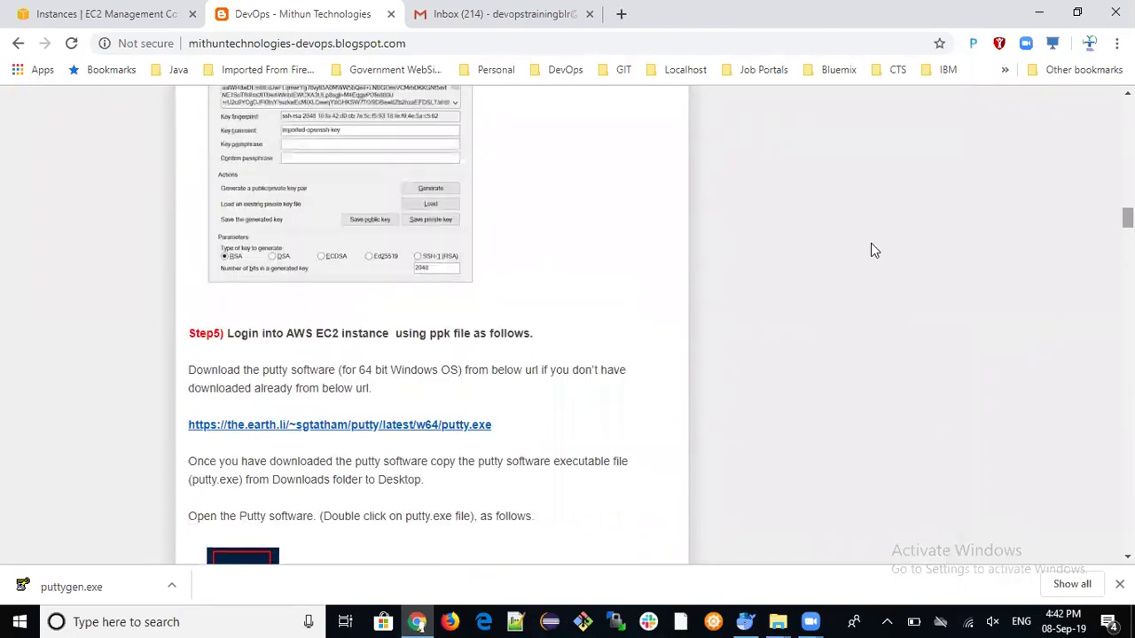
pyautogui.click(445, 434)
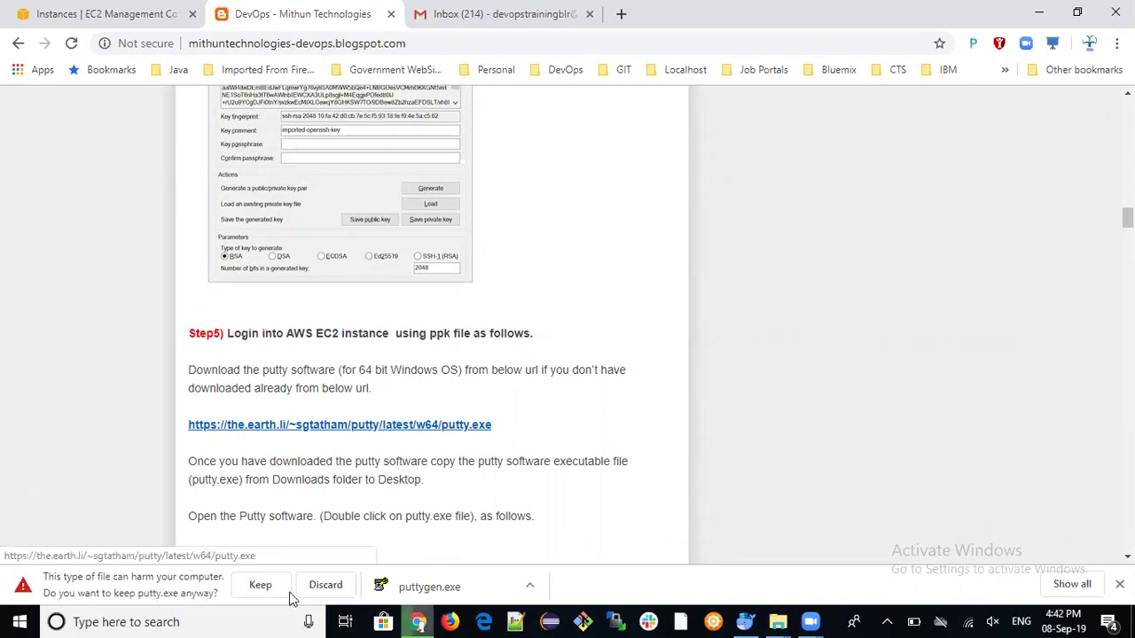
pyautogui.click(259, 586)
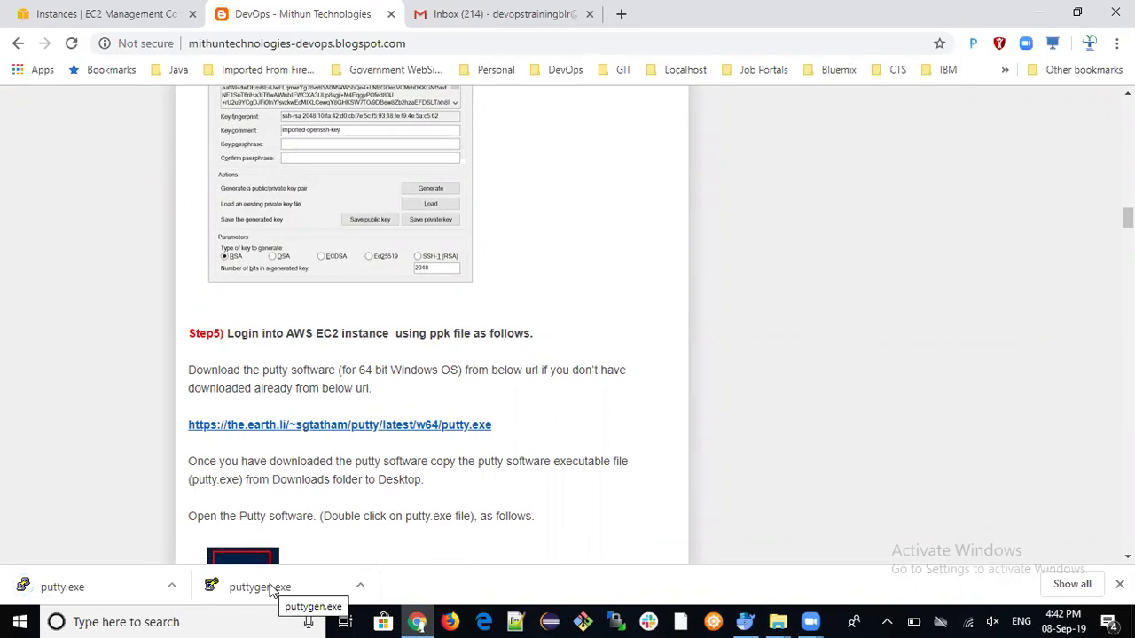
# - Copy putty.exe from the Downloads folder to the desktop and launch it
pyautogui.click(172, 587)
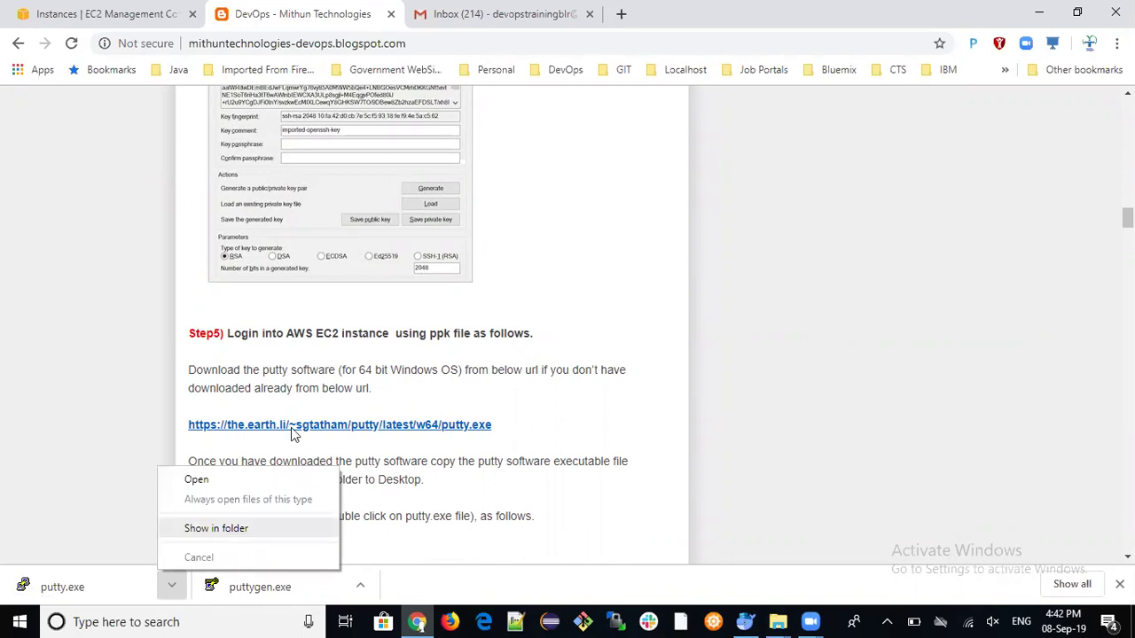
pyautogui.press('Return')
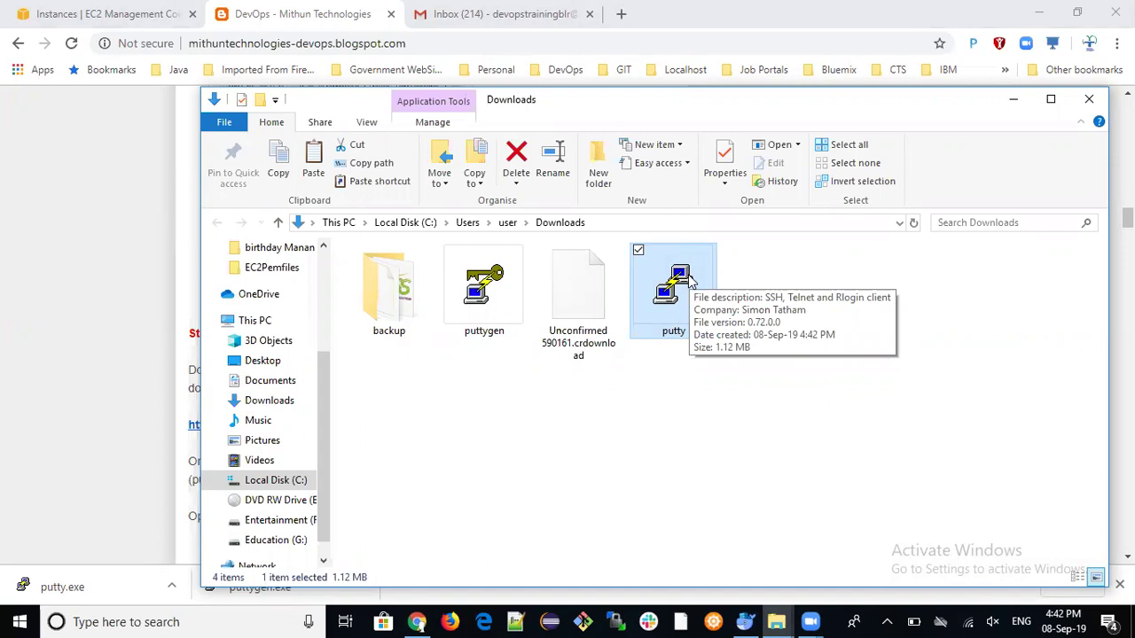
pyautogui.press('super+d')
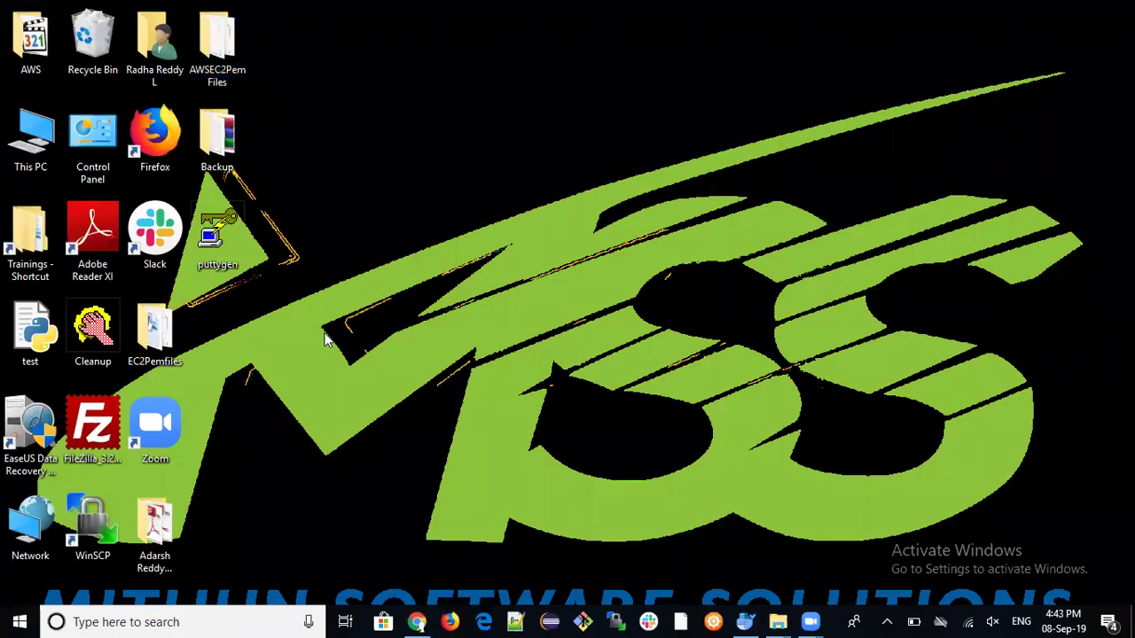
pyautogui.hotkey('ctrl', 'v')
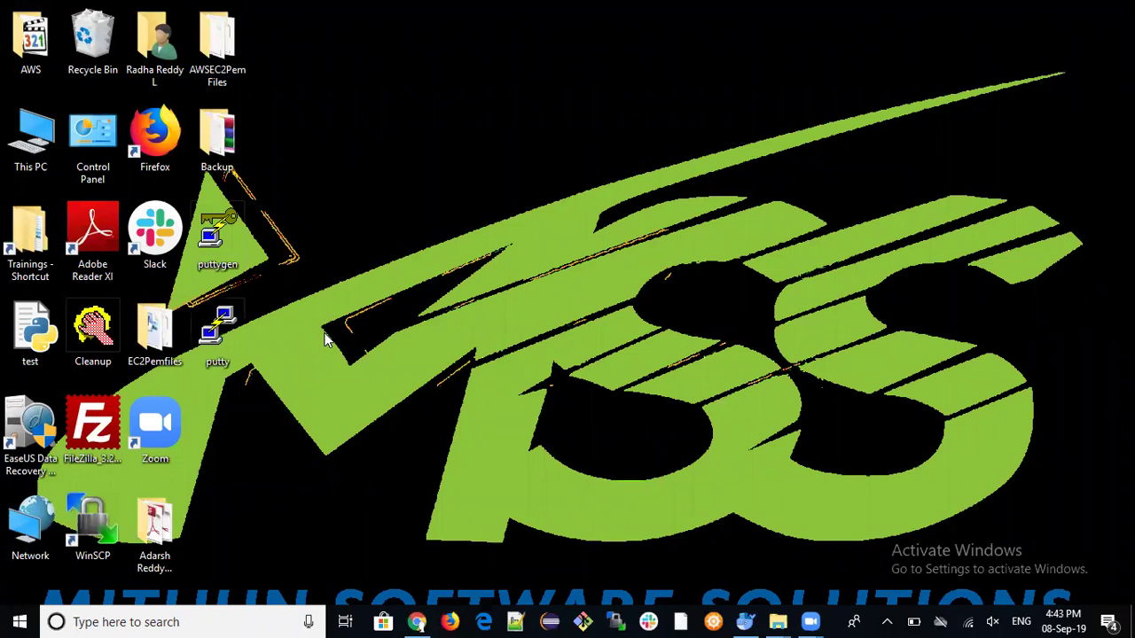
pyautogui.doubleClick(221, 323)
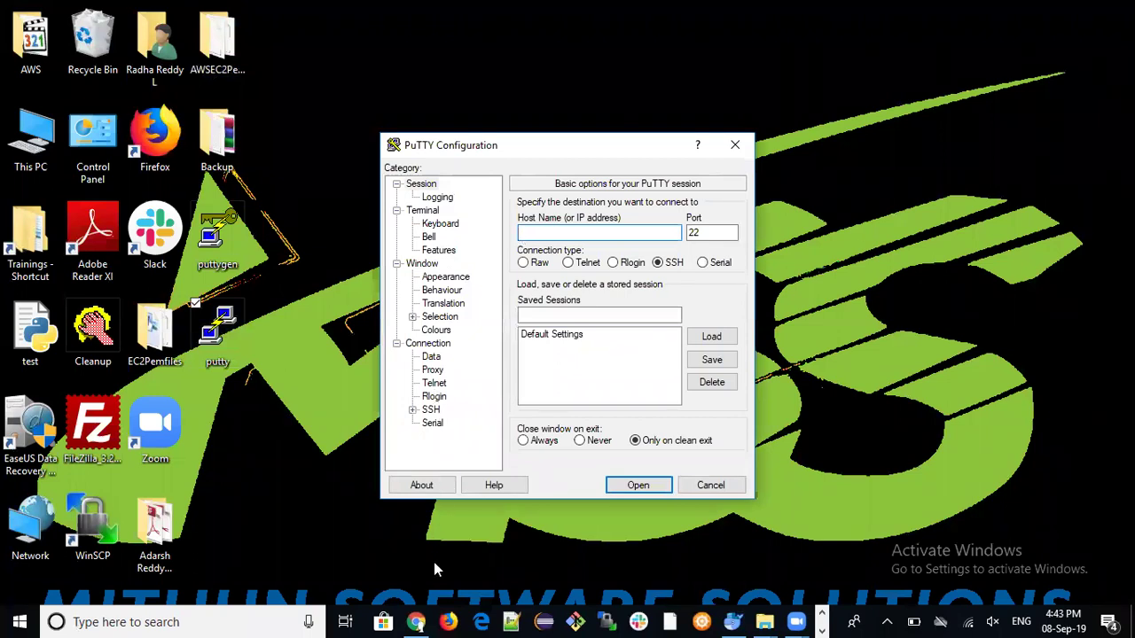
# - Switch to the EC2 instances page in Chrome and select the RedHatServer instance to show its details
pyautogui.click(416, 621)
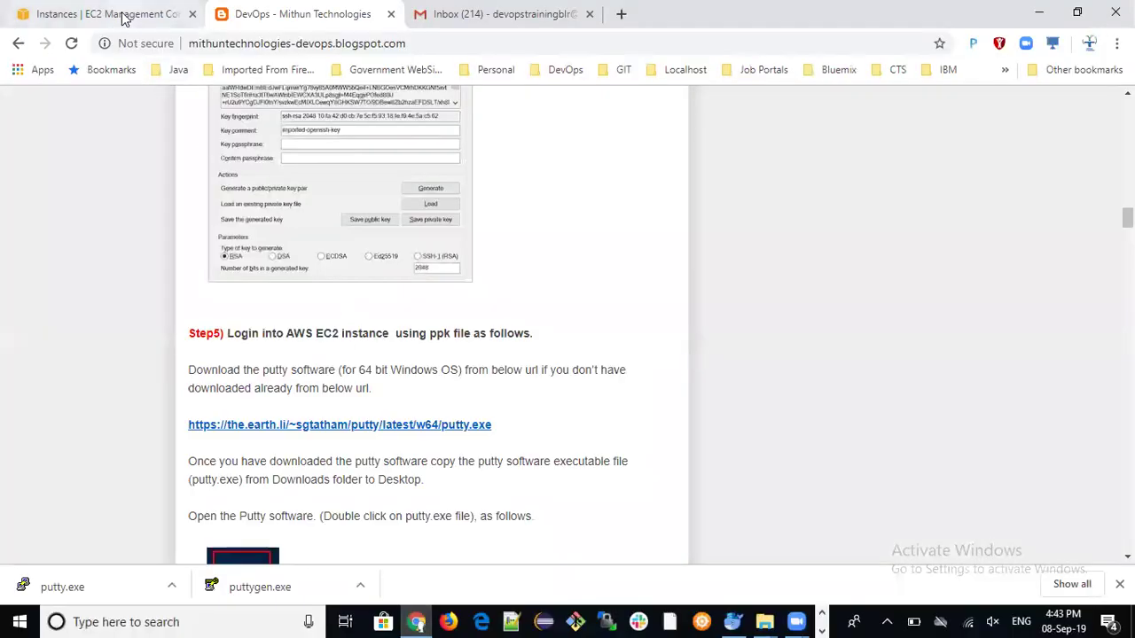
pyautogui.click(106, 14)
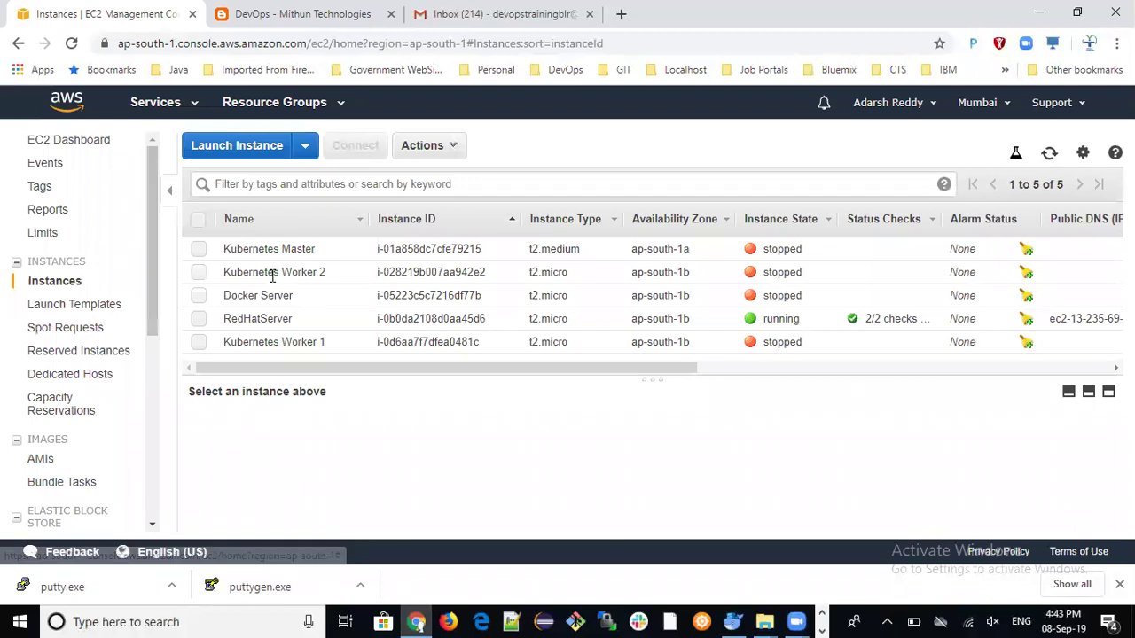
pyautogui.click(200, 320)
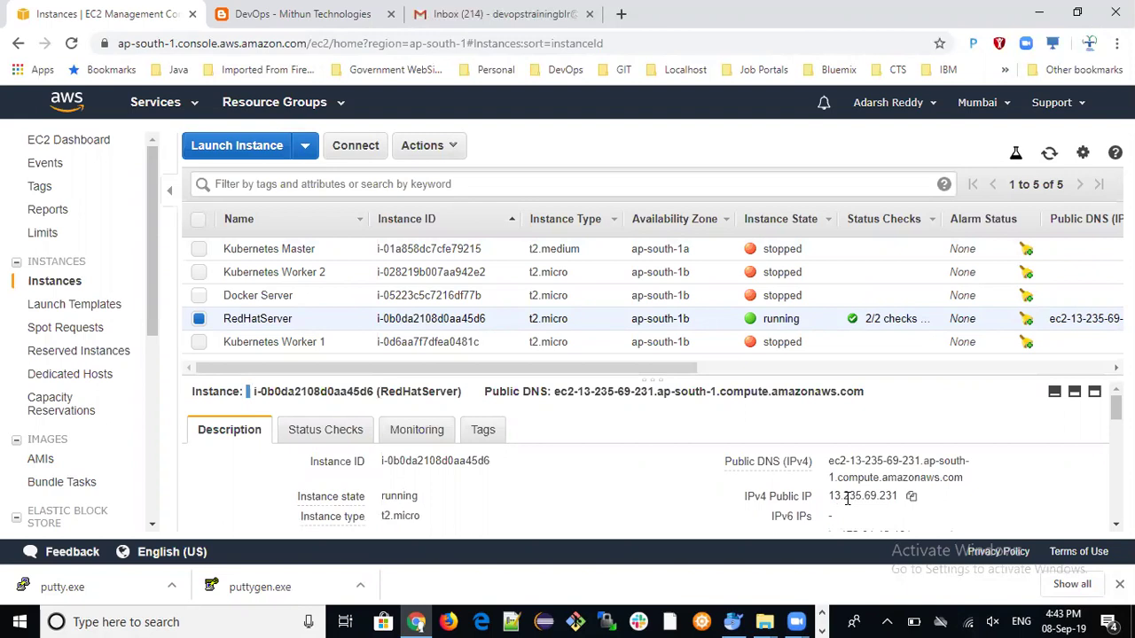
# - Copy the RedHatServer instance's IPv4 public IP, launch PuTTY from the desktop, and enter 13.235.69.231 as the host name
pyautogui.click(912, 499)
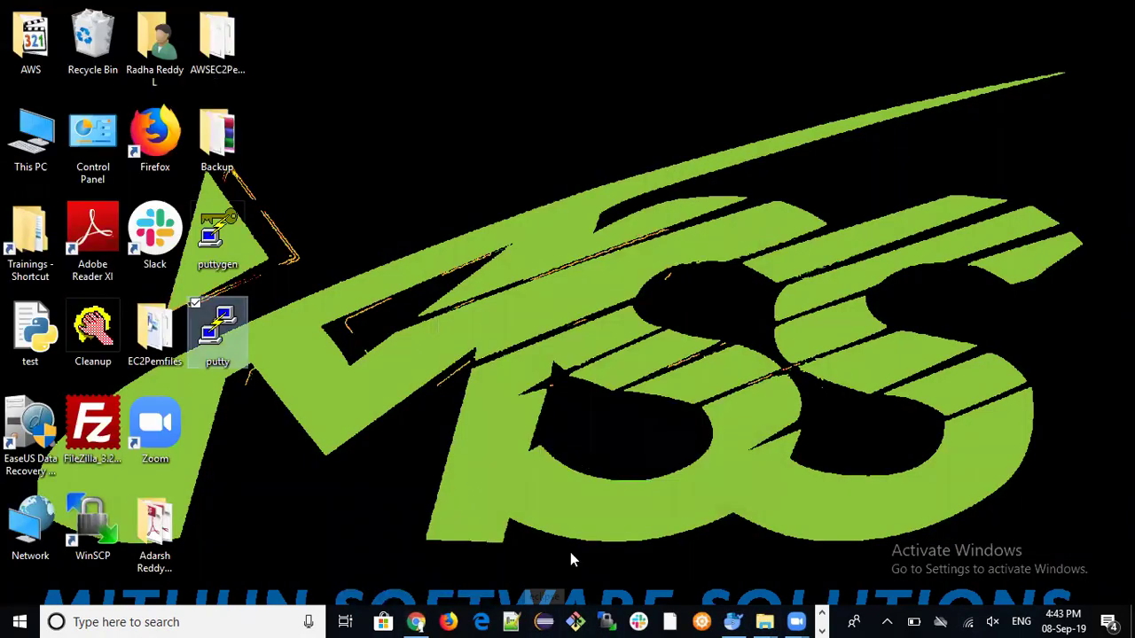
pyautogui.click(420, 382)
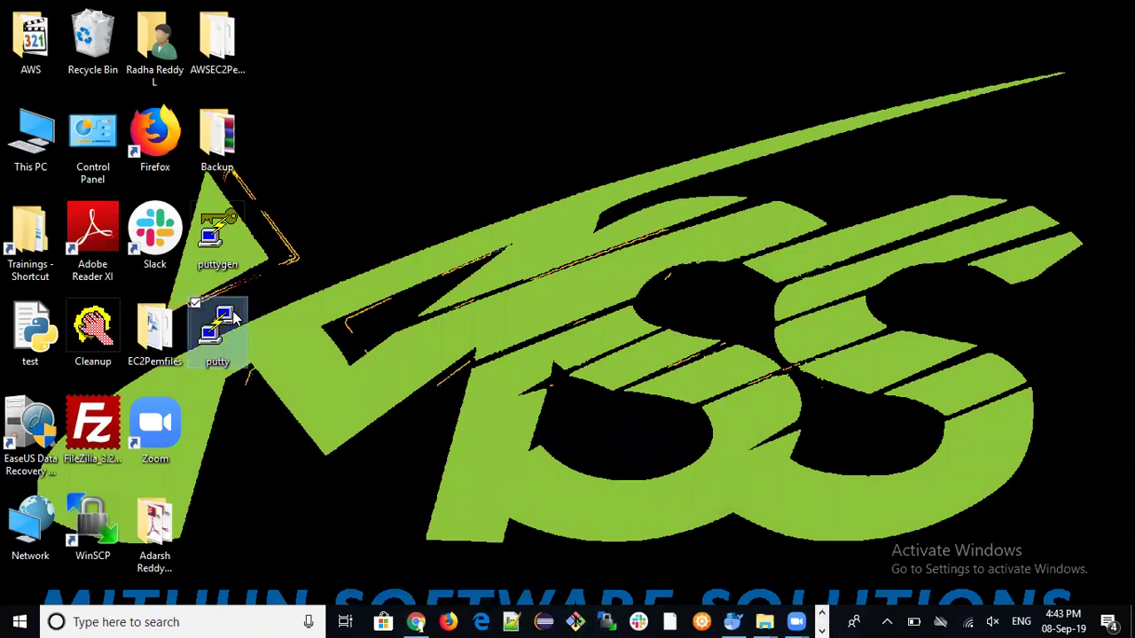
pyautogui.doubleClick(221, 328)
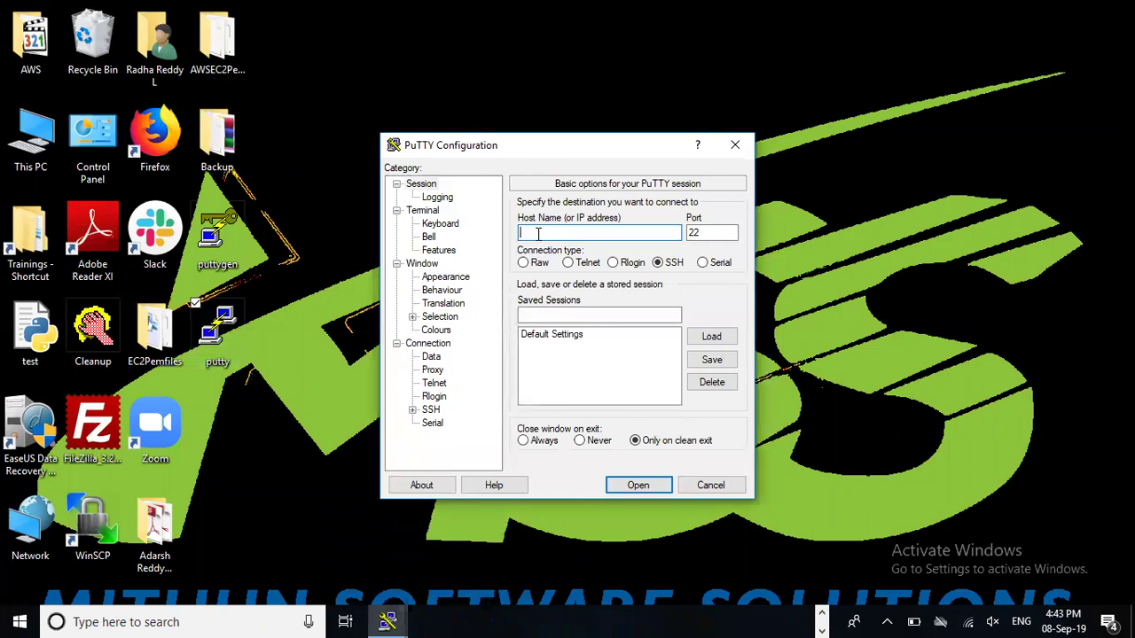
pyautogui.hotkey('ctrl', 'v')
# - Set the SSH authentication private key file to mithuntechnologies.ppk from the AWSEC2PemFiles folder on the desktop
pyautogui.click(412, 410)
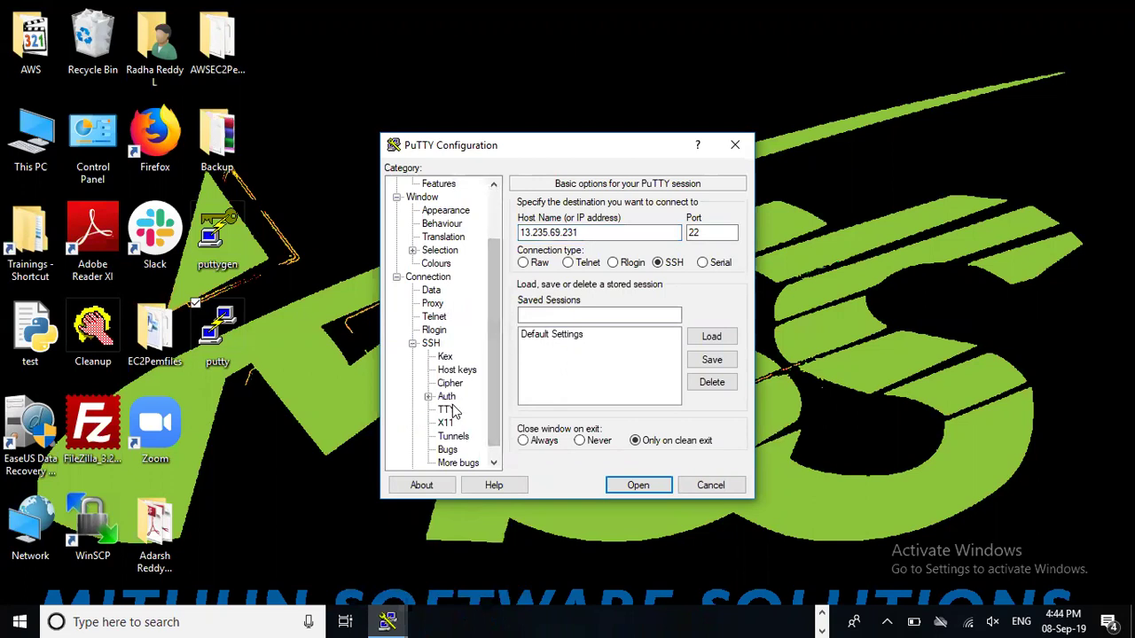
pyautogui.click(447, 397)
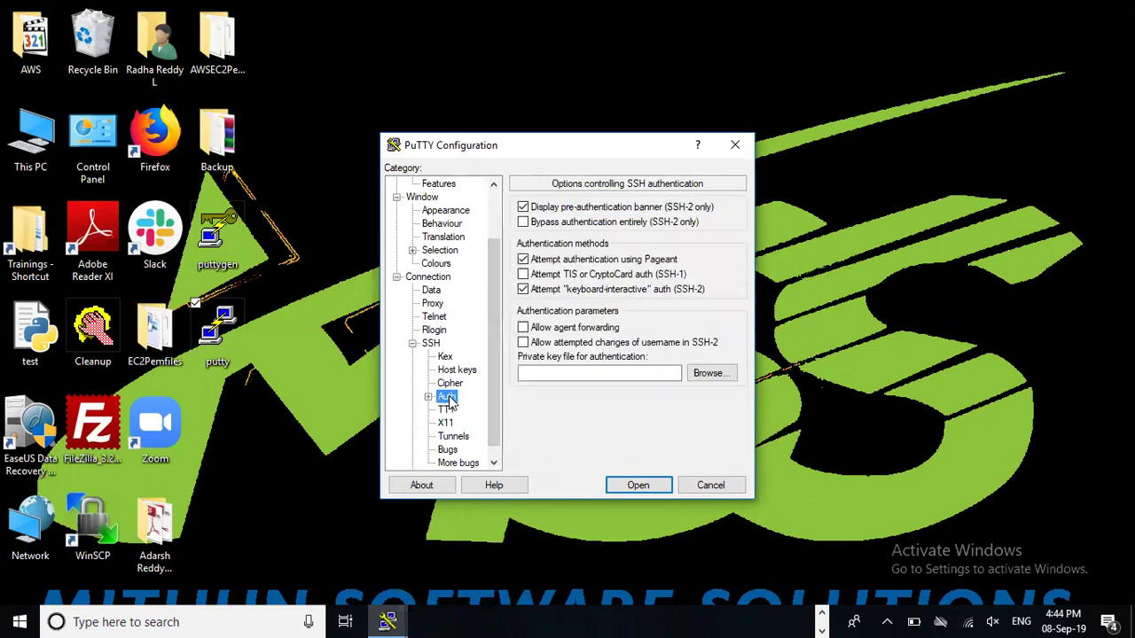
pyautogui.click(709, 374)
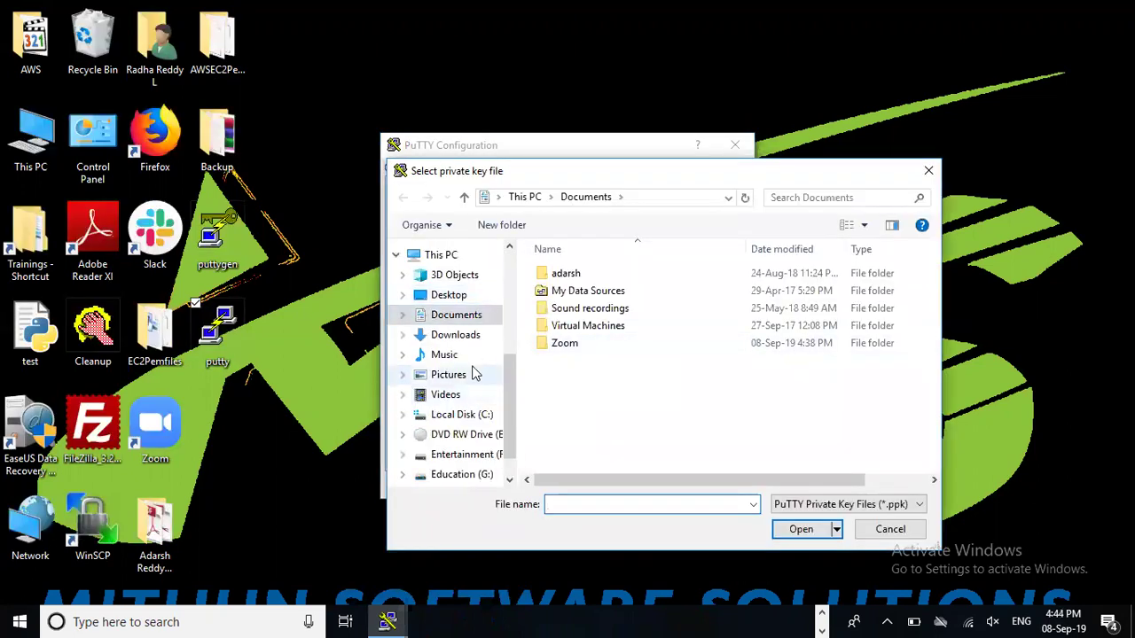
pyautogui.click(463, 296)
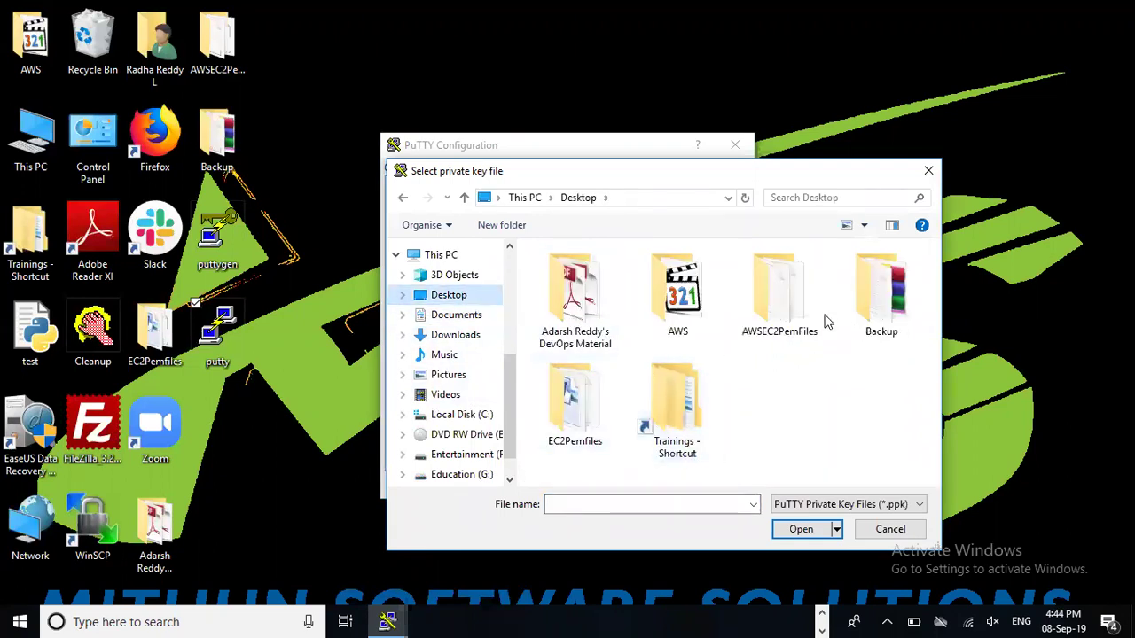
pyautogui.doubleClick(777, 304)
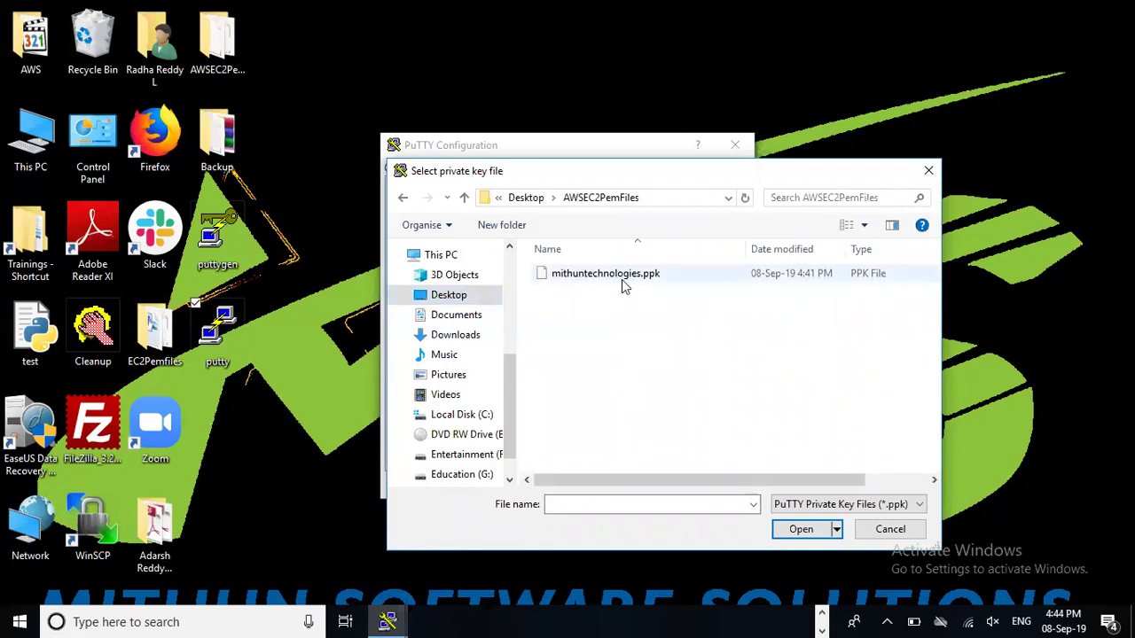
pyautogui.click(622, 282)
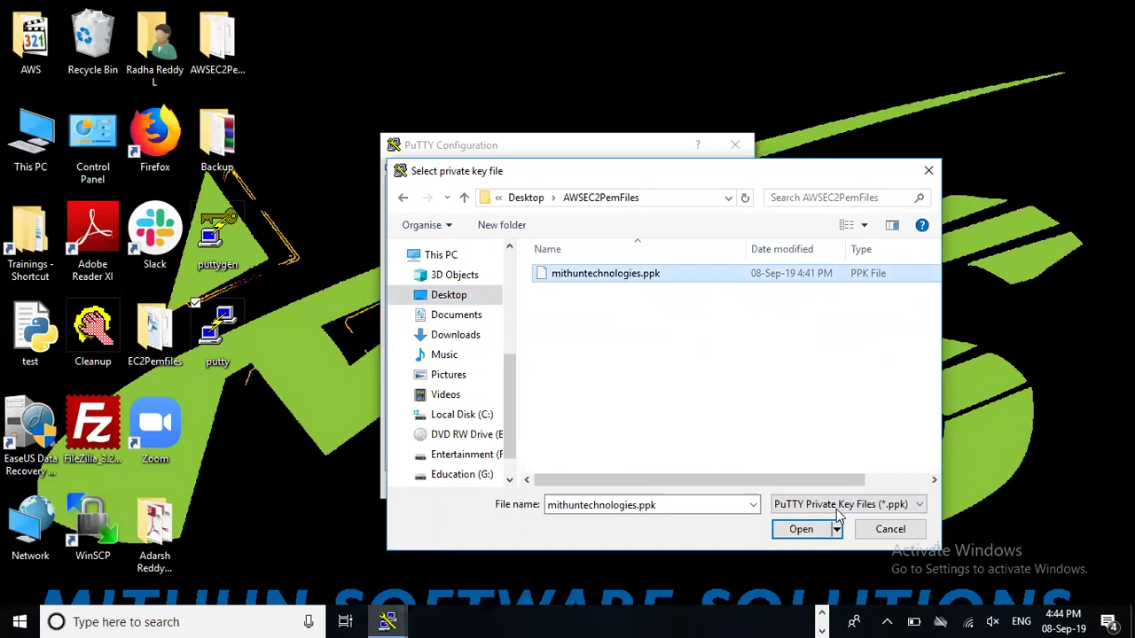
pyautogui.click(809, 530)
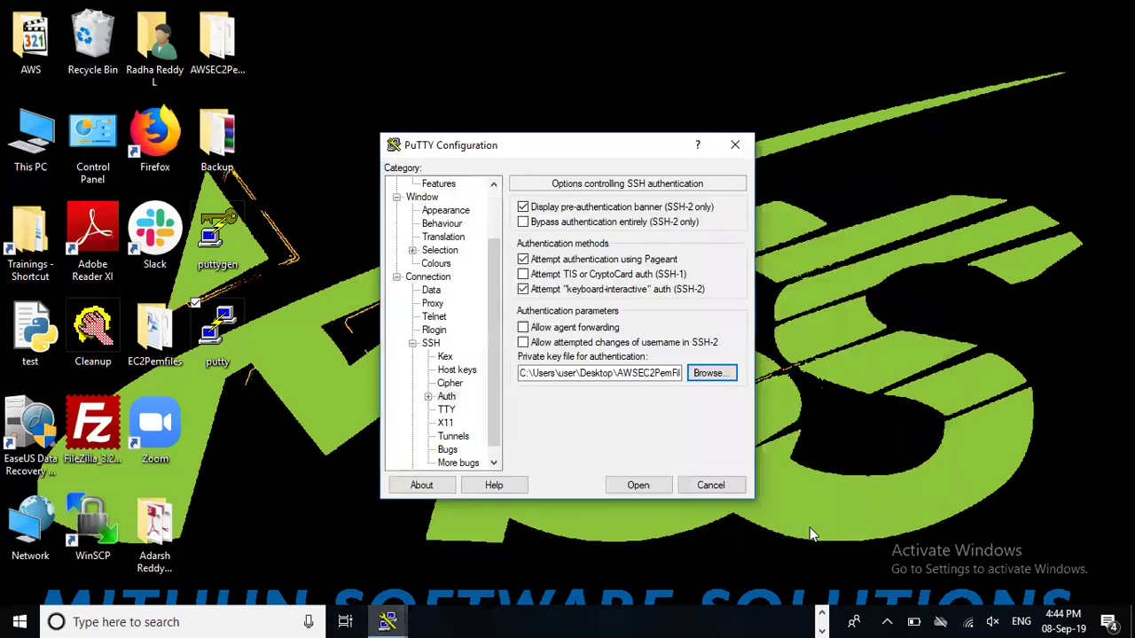
# - Open the SSH session, accept and cache the server's host key, and log in as ec2-user
pyautogui.click(640, 487)
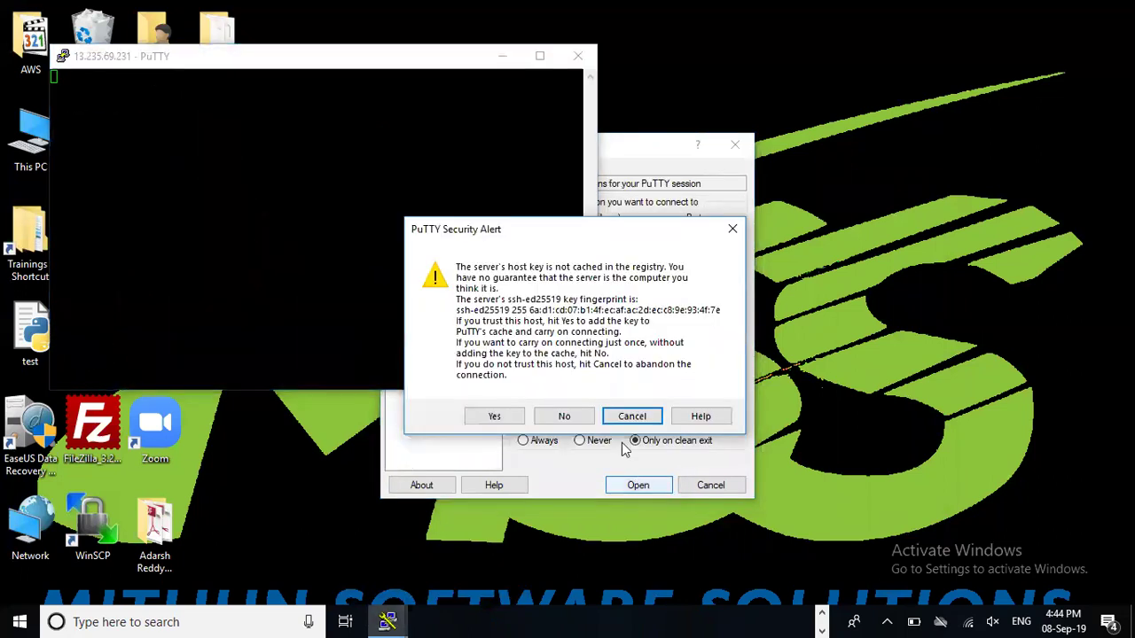
pyautogui.click(494, 417)
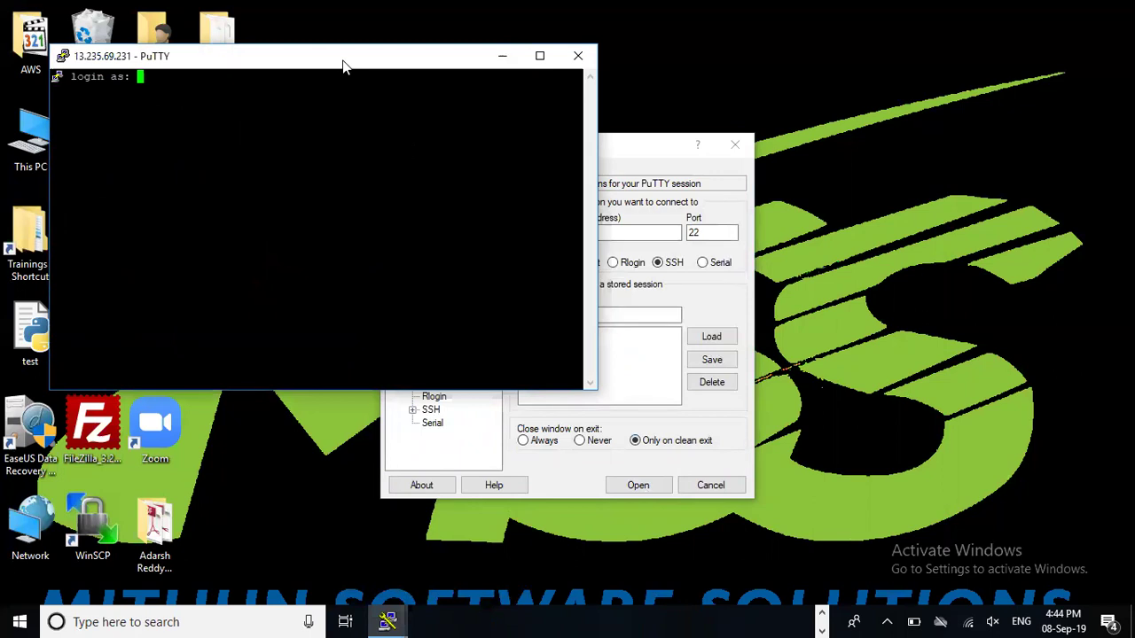
pyautogui.moveTo(345, 67); pyautogui.dragTo(569, 159)
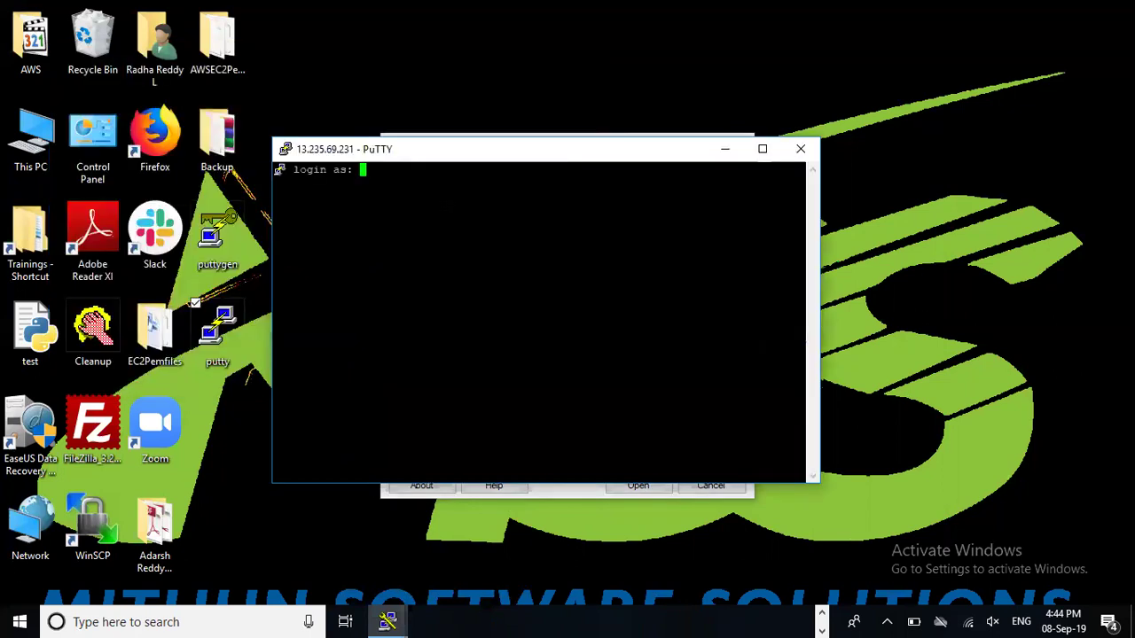
pyautogui.write('ec2-user')
pyautogui.press('Return')
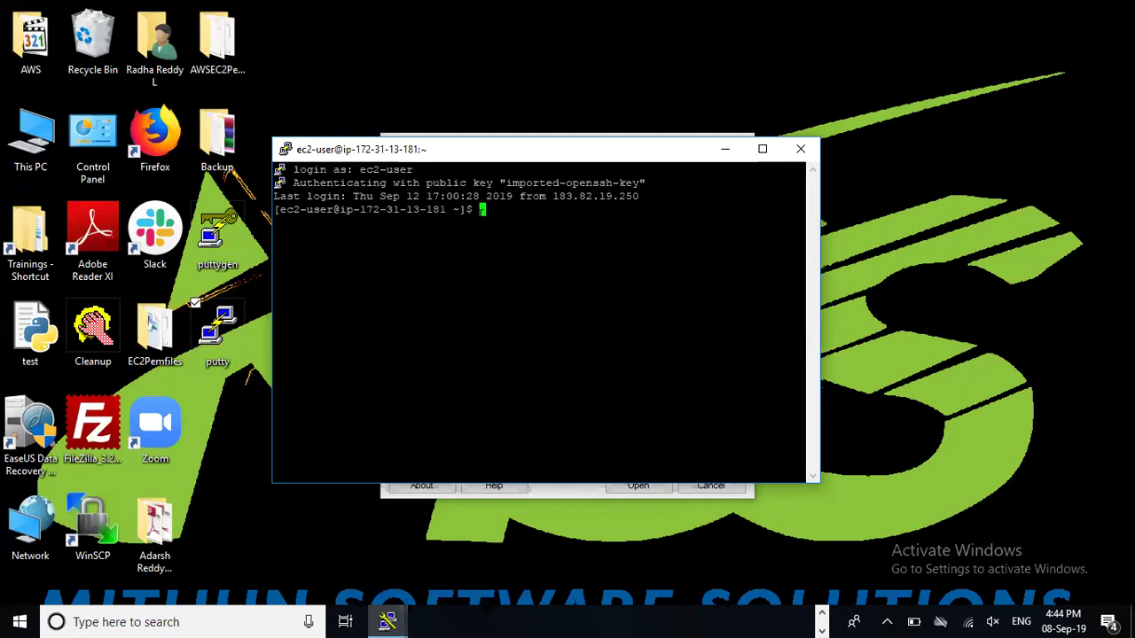
# - Run uname and whoami on the server to check its operating system and the logged-in user
pyautogui.write('uname')
pyautogui.press('Return')
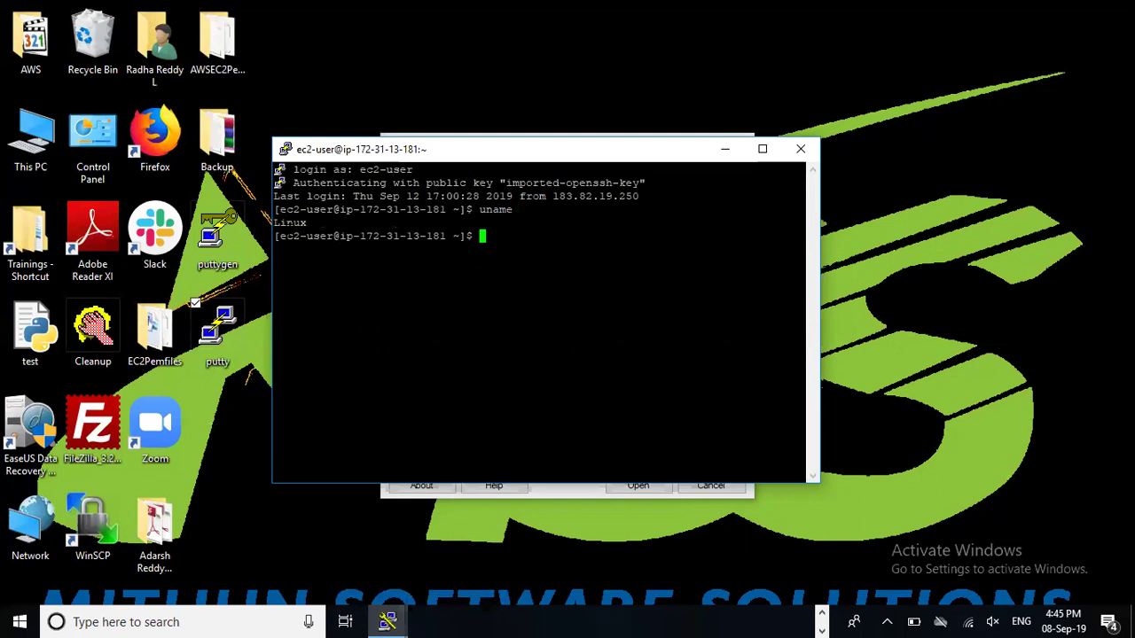
pyautogui.write('whoami')
pyautogui.press('Return')
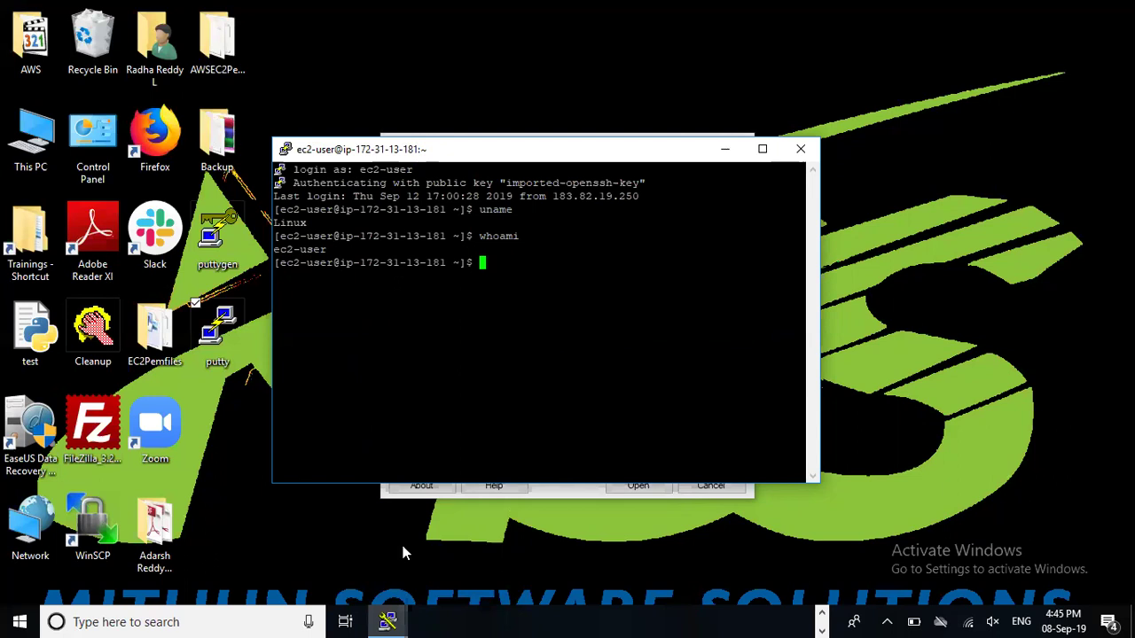
# - Switch to the DevOps blog in Chrome and review the pem-to-ppk conversion post from its beginning
pyautogui.hotkey('alt', 'Tab')
pyautogui.hotkey('alt', 'Tab')
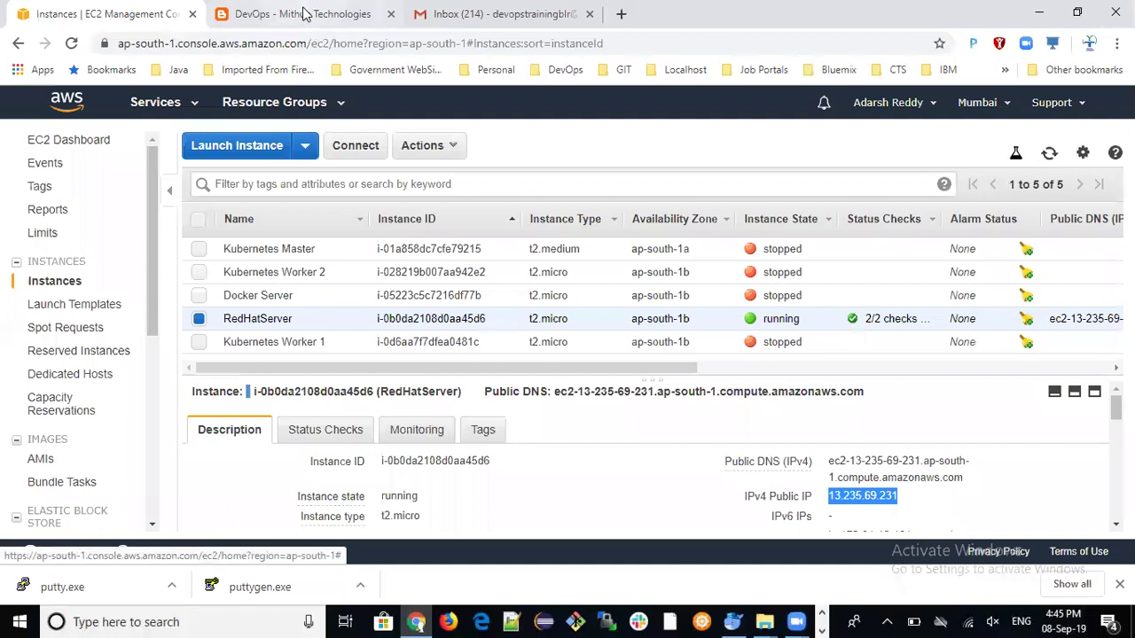
pyautogui.click(304, 14)
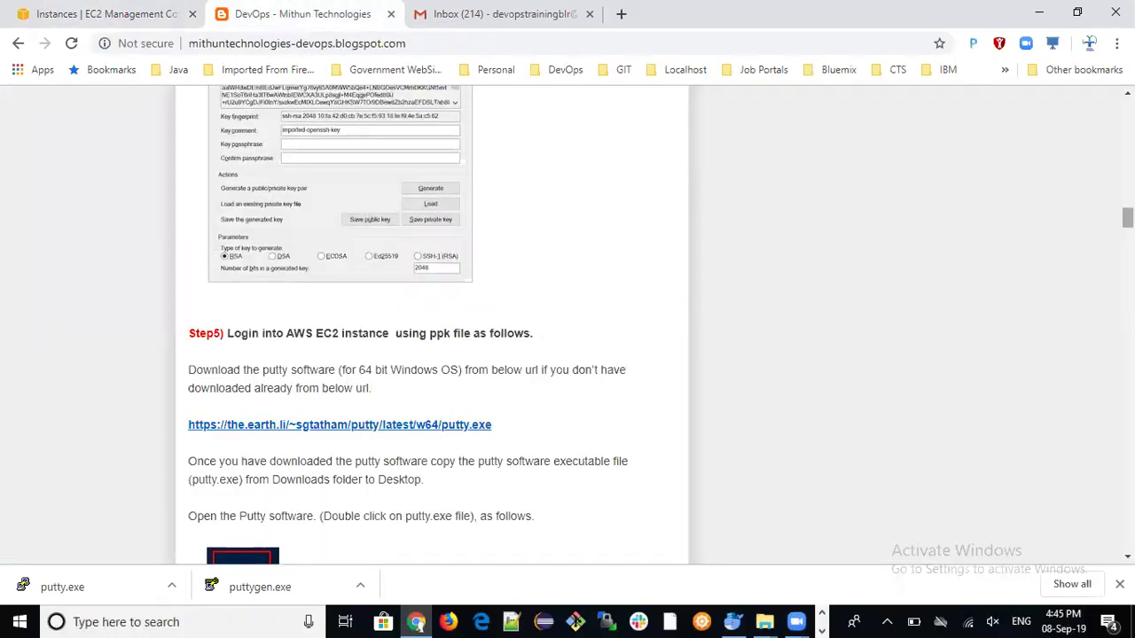
pyautogui.moveTo(1127, 218); pyautogui.dragTo(1127, 214)
pyautogui.scroll(5, 568, 325)
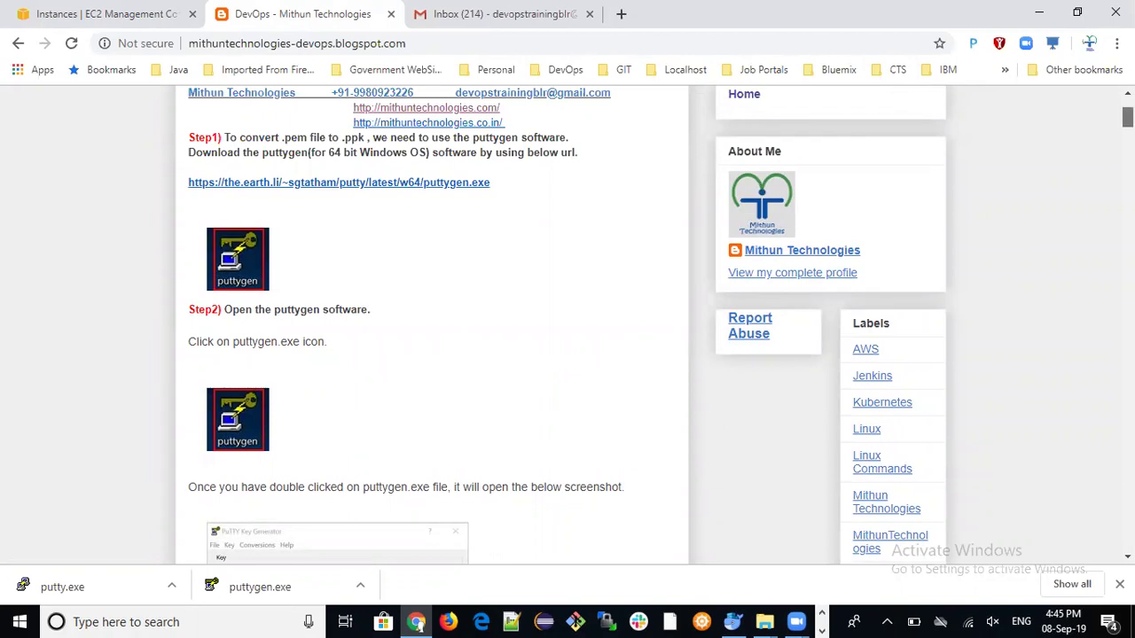
pyautogui.scroll(-2, 567, 325)
pyautogui.scroll(4, 568, 324)
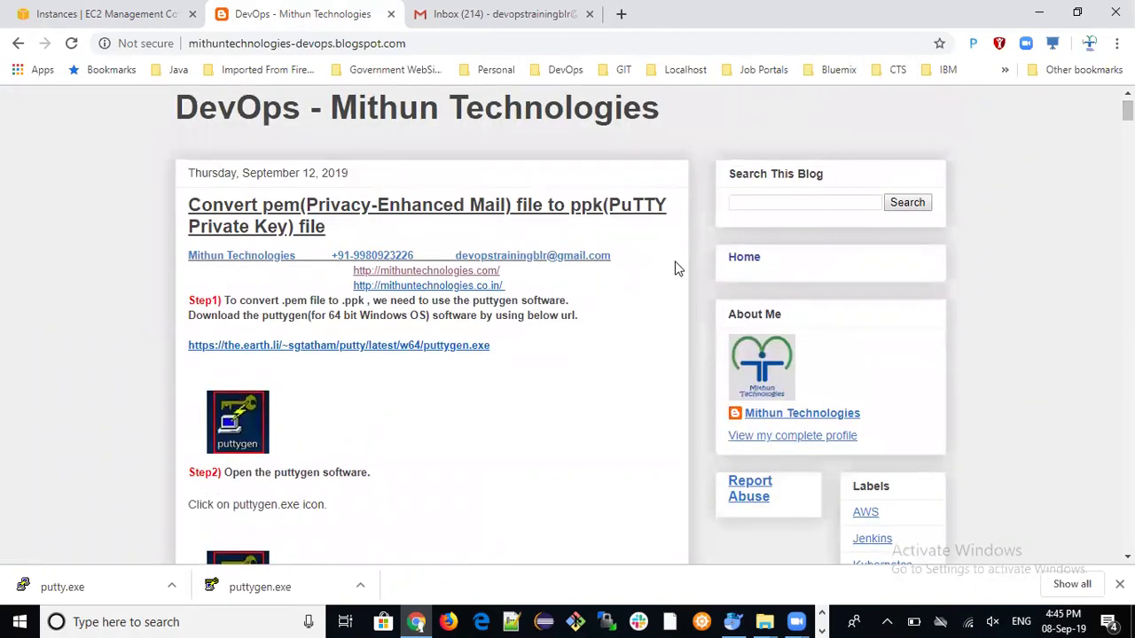